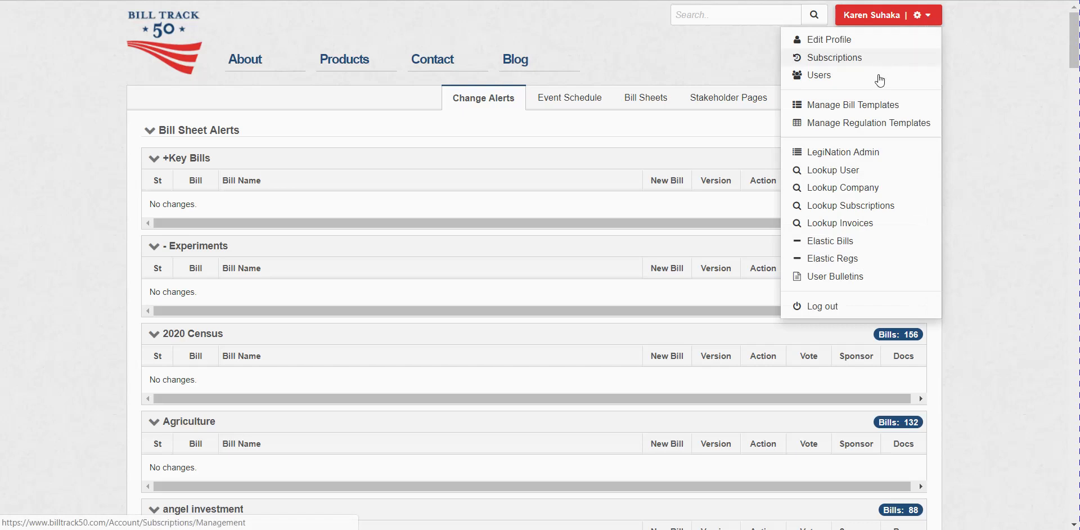
Step: Add a custom bill sheet column of type URL Link Column with the header text "Call to Action" and save it
left_click(859, 126)
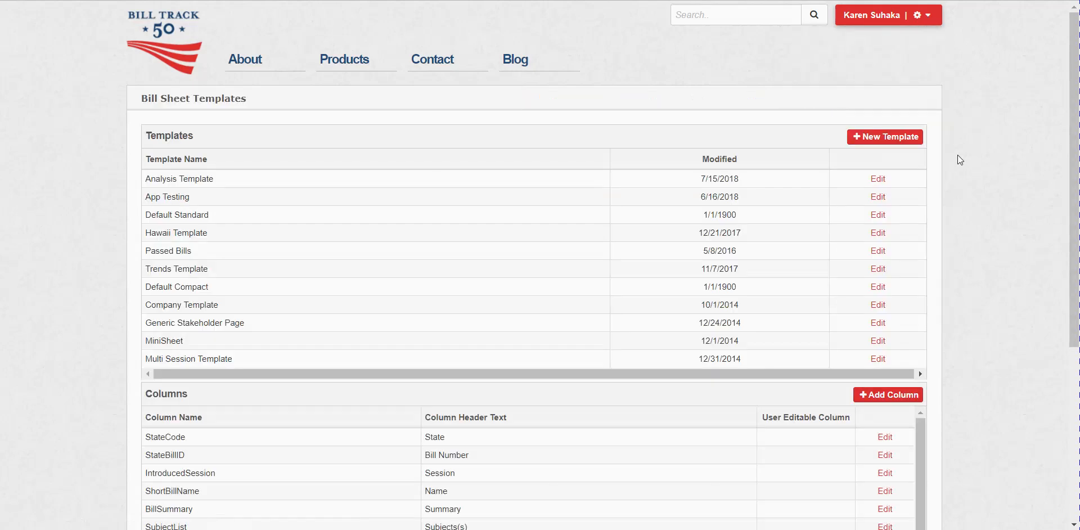
scroll(1012, 201, "down", 4)
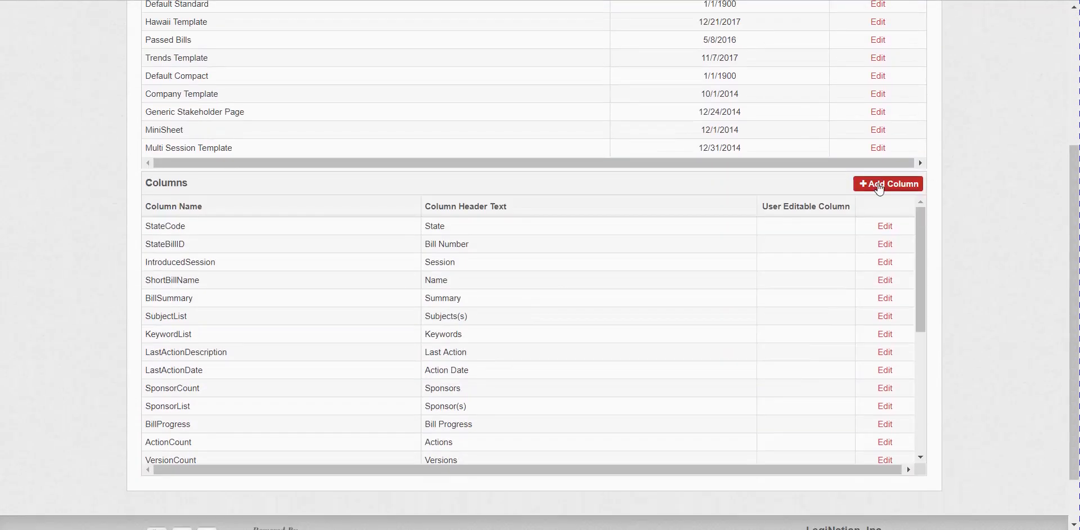
left_click(877, 190)
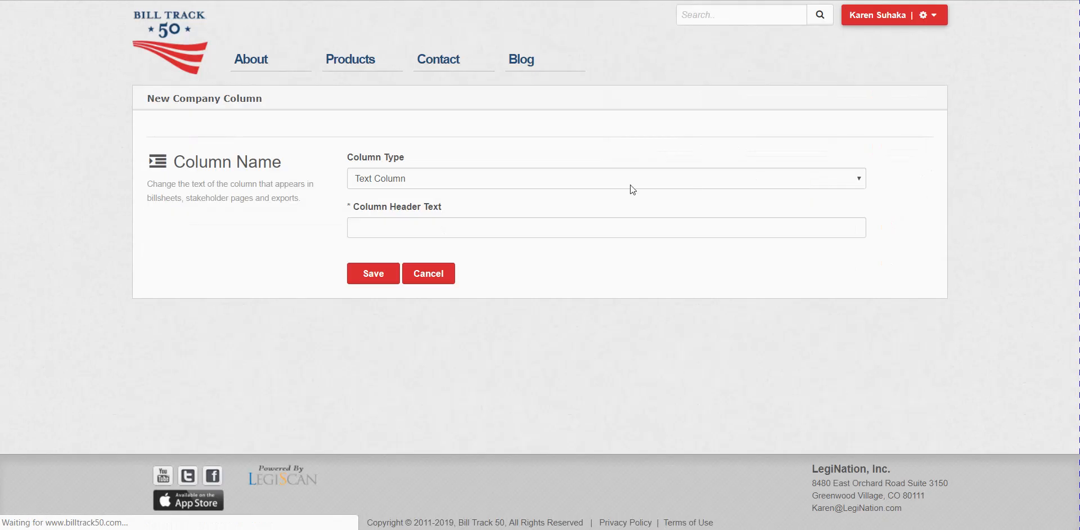
left_click(485, 227)
type("Call to Action")
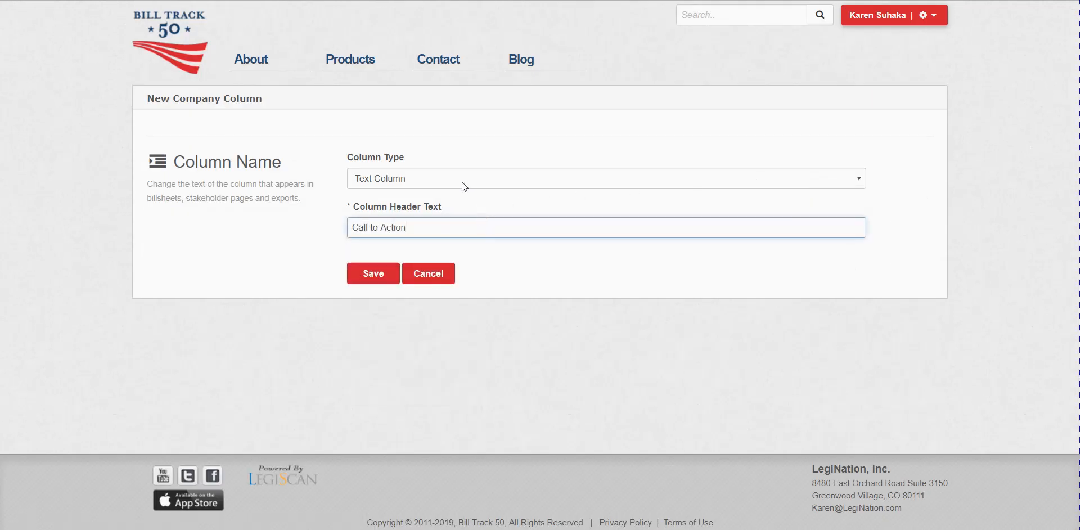
left_click(385, 184)
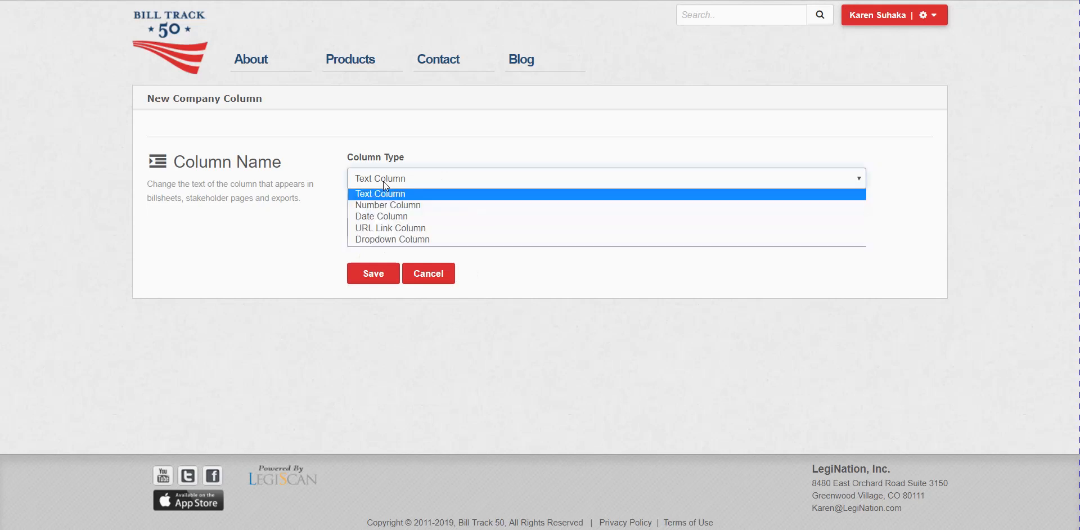
left_click(381, 227)
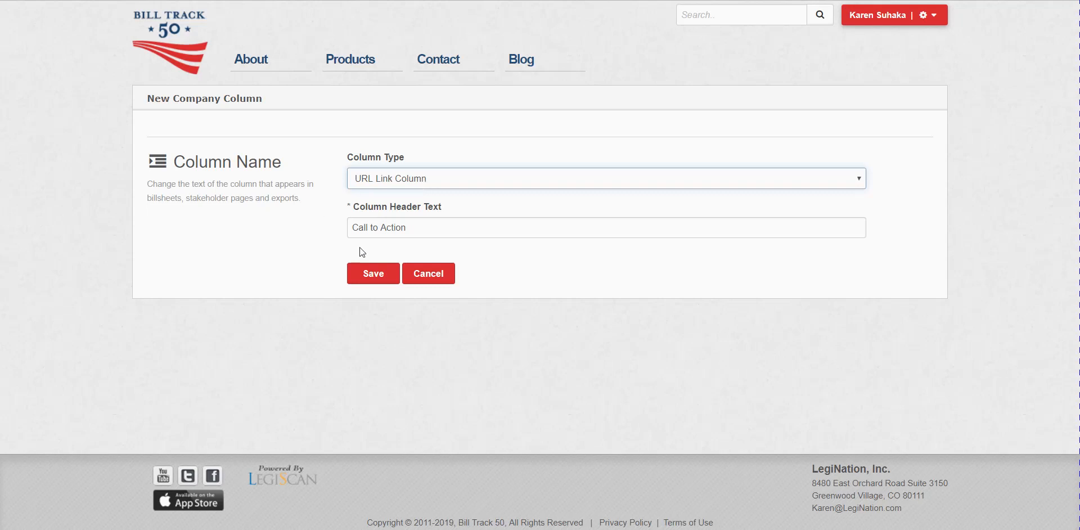
left_click(371, 276)
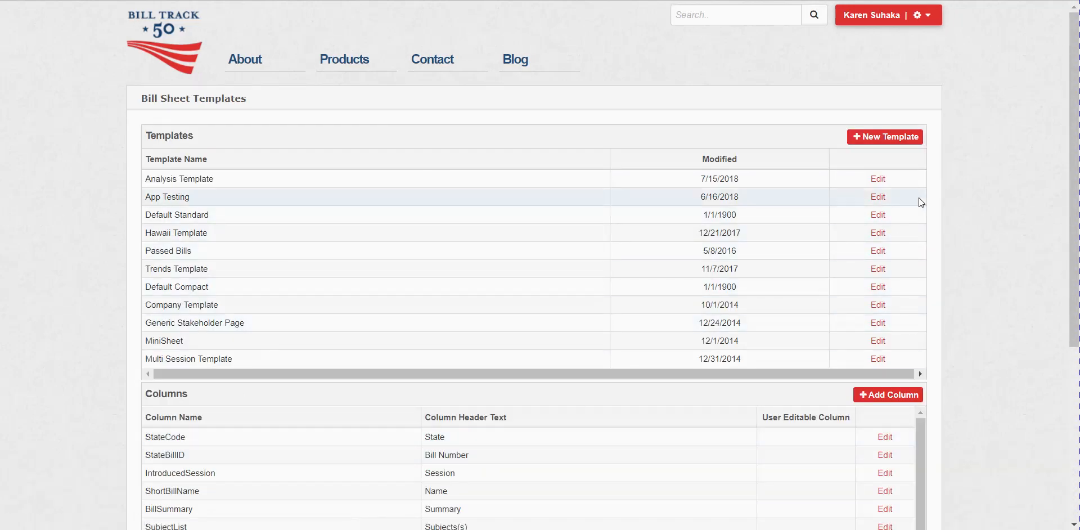
Step: Start a new bill sheet template and hide its Last Action, Action Date, Sponsors, Sponsor(s), Actions, Versions and Tracked columns
left_click(888, 141)
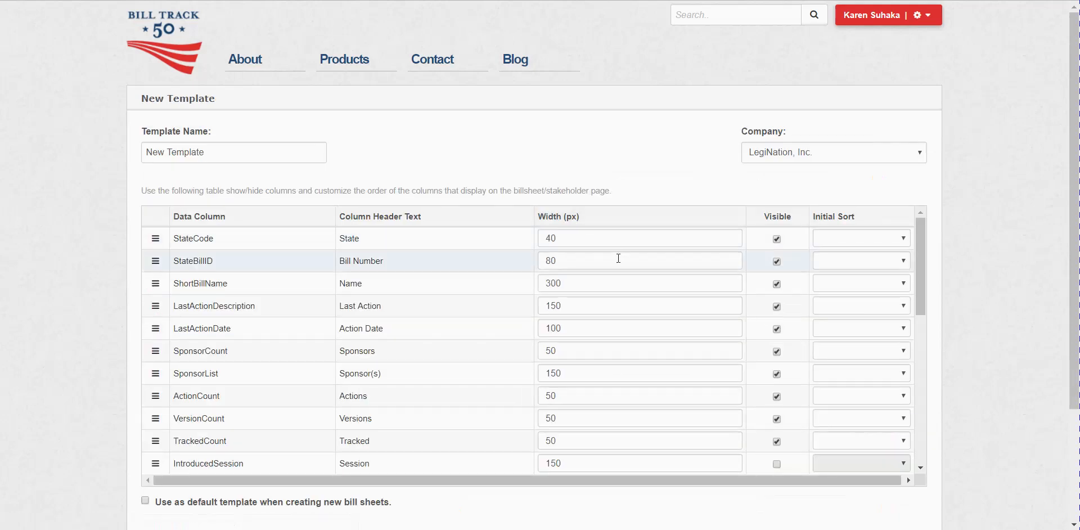
left_click(777, 305)
left_click(777, 328)
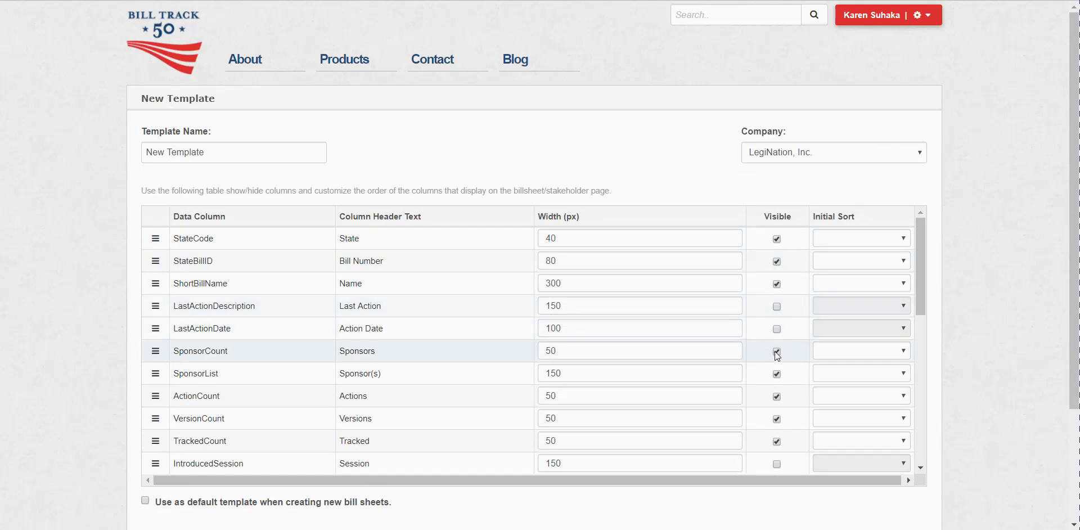
left_click(777, 351)
left_click(777, 373)
left_click(777, 396)
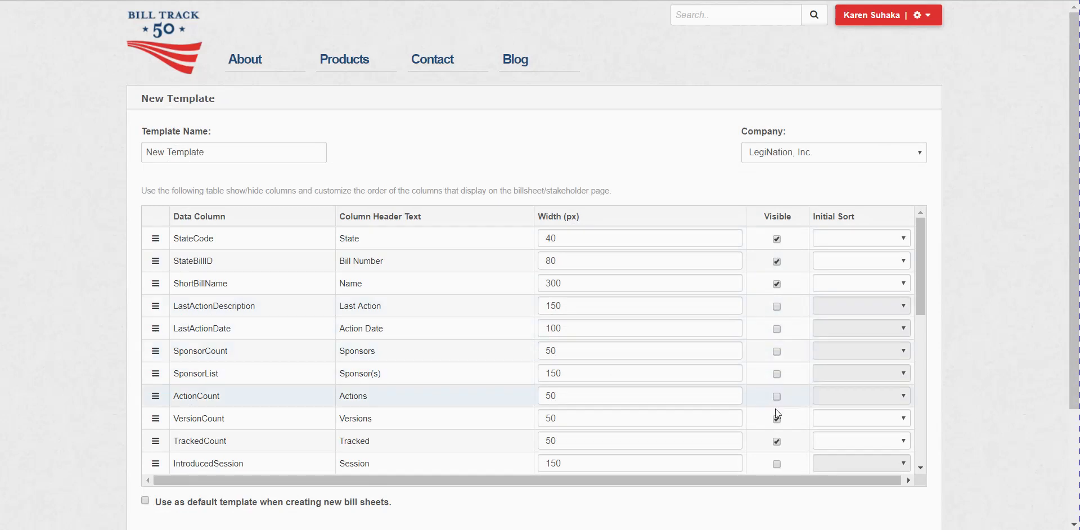
left_click(776, 419)
left_click(777, 440)
Step: Make the Bill Progress and Call to Action columns visible, and move Call to Action directly below the Name column
scroll(779, 437, "down", 2)
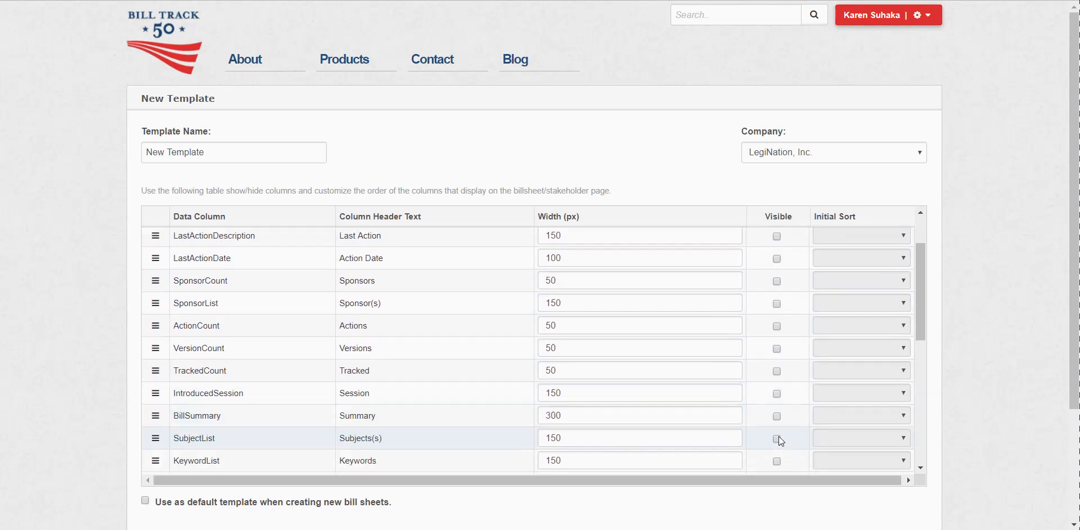
scroll(779, 437, "down", 1)
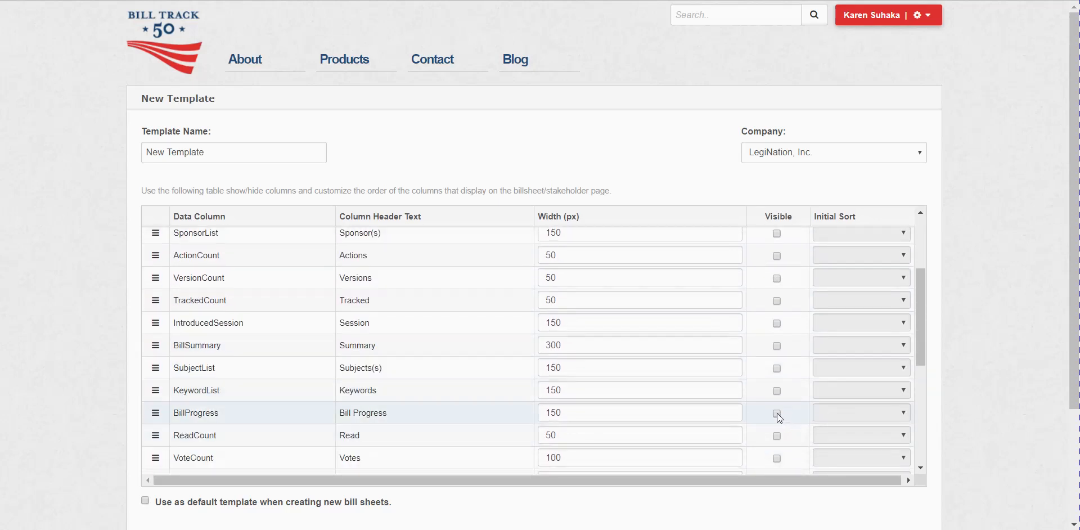
left_click(776, 412)
scroll(785, 421, "down", 4)
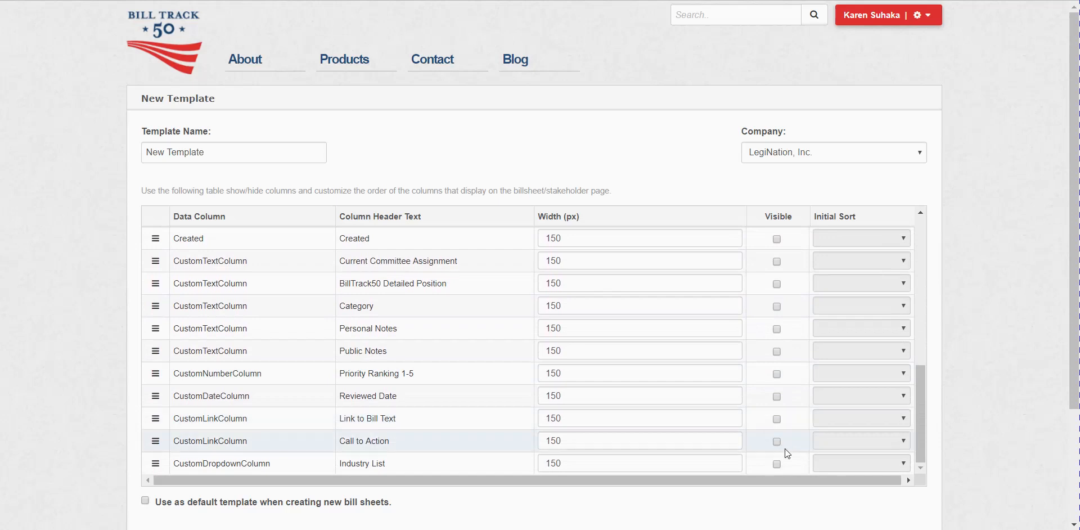
left_click(777, 441)
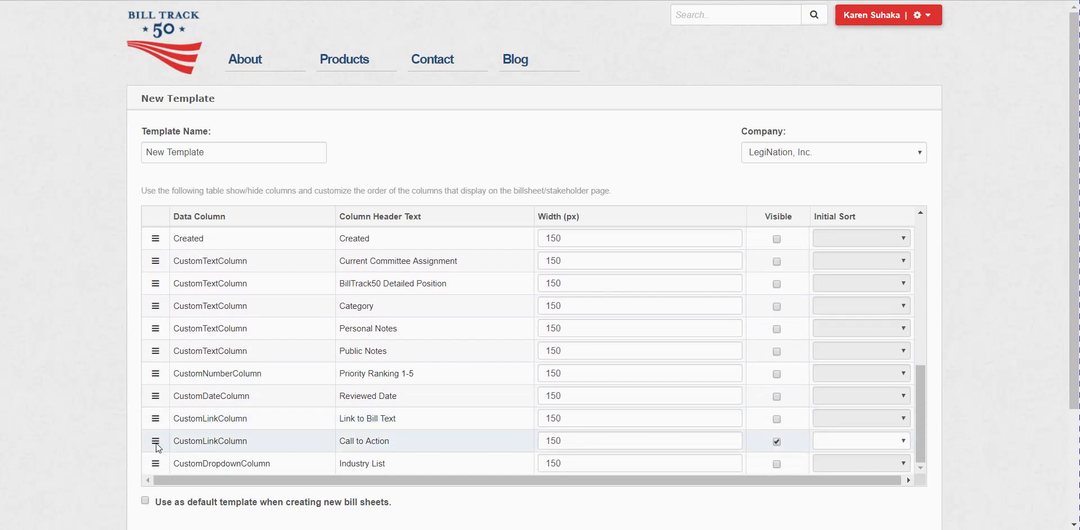
left_click_drag(155, 441, 174, 310)
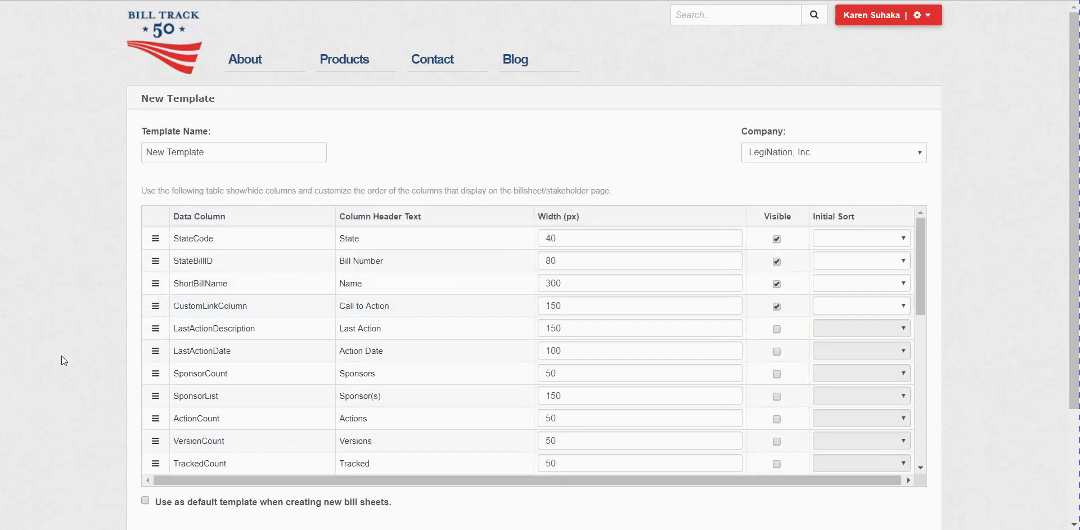
Step: Name the new template "Call to Action Template" and save it
scroll(62, 355, "down", 3)
scroll(172, 360, "up", 3)
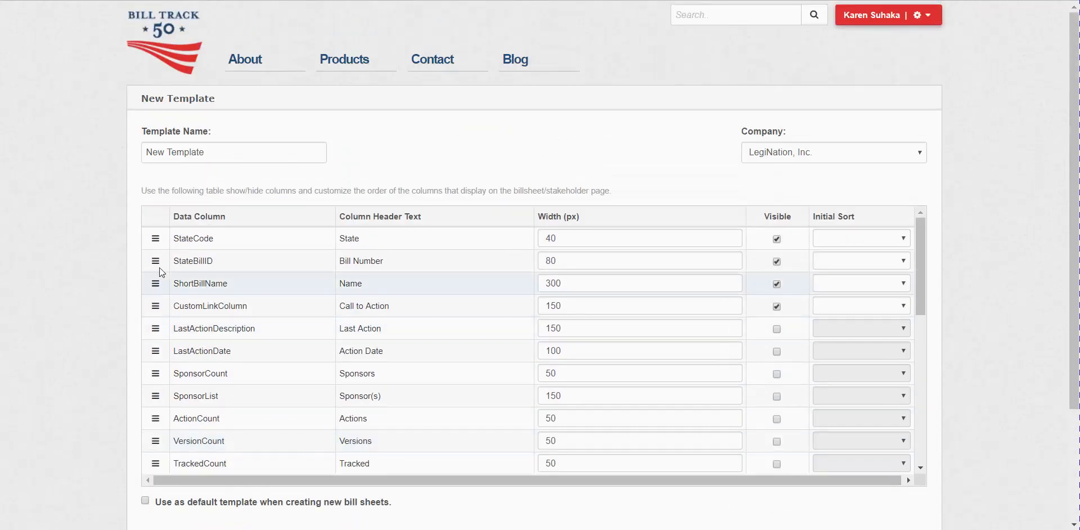
double_click(167, 151)
type("Call to A")
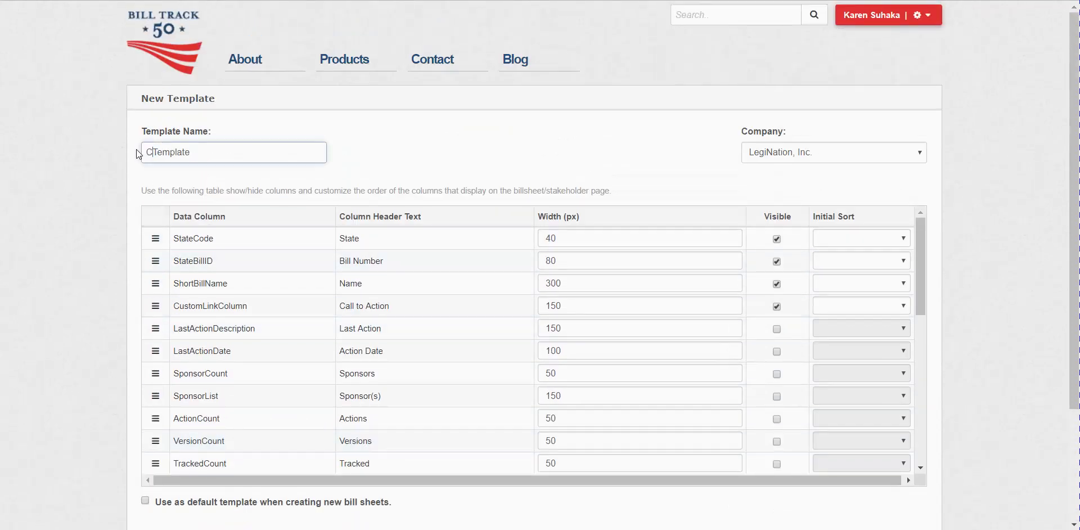
type("ction")
scroll(67, 344, "down", 3)
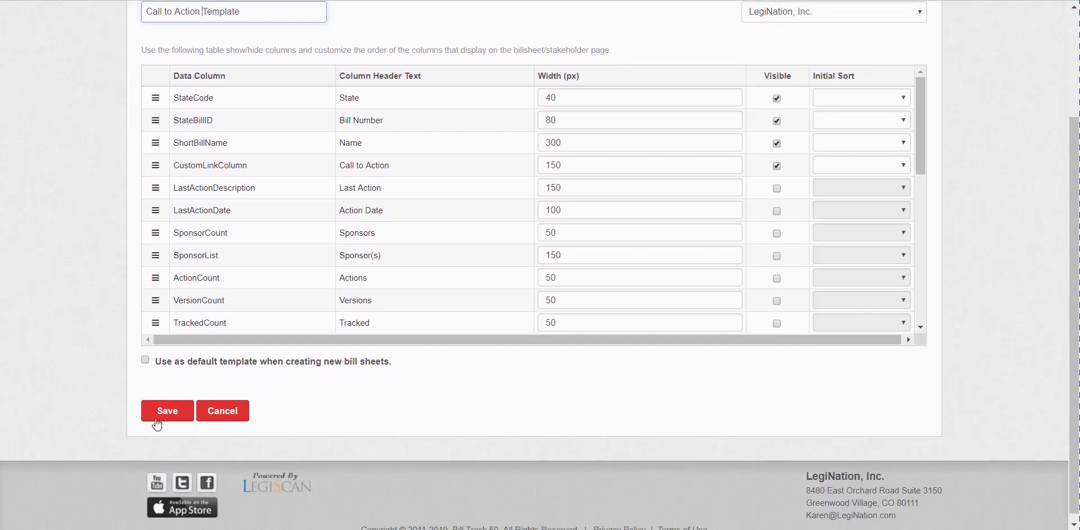
left_click(168, 411)
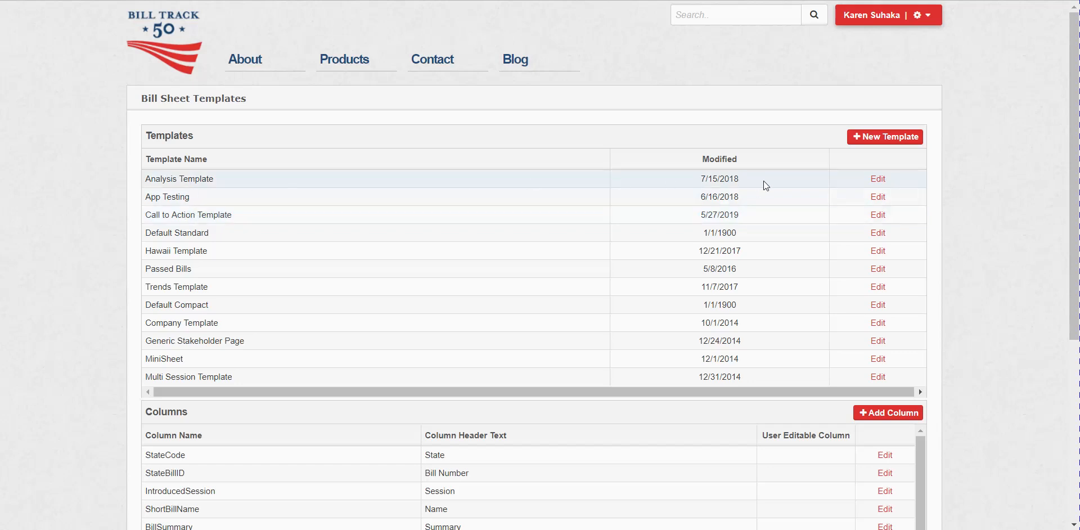
Step: Edit the Analysis Template to make the Call to Action column visible, and save the template
left_click(880, 180)
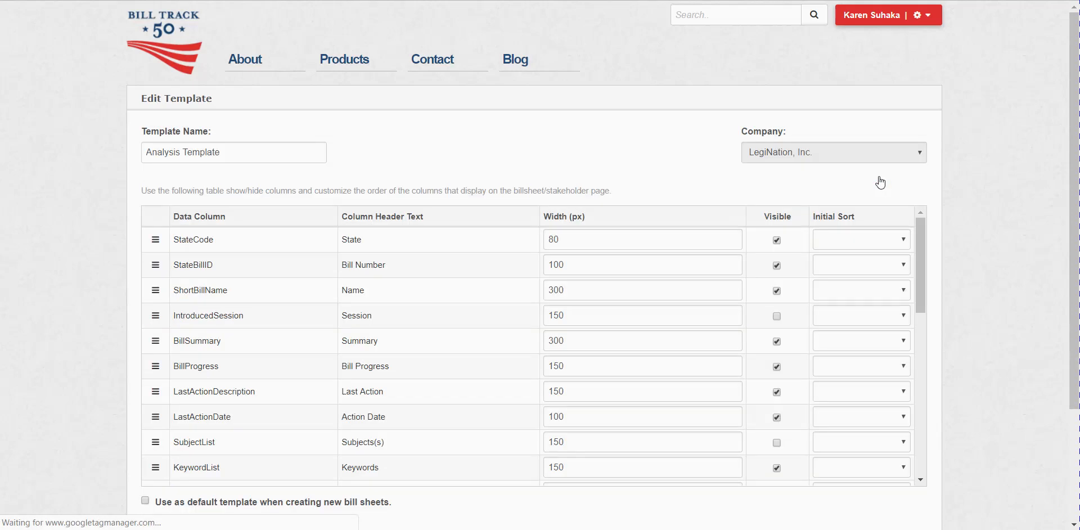
left_click_drag(923, 291, 931, 489)
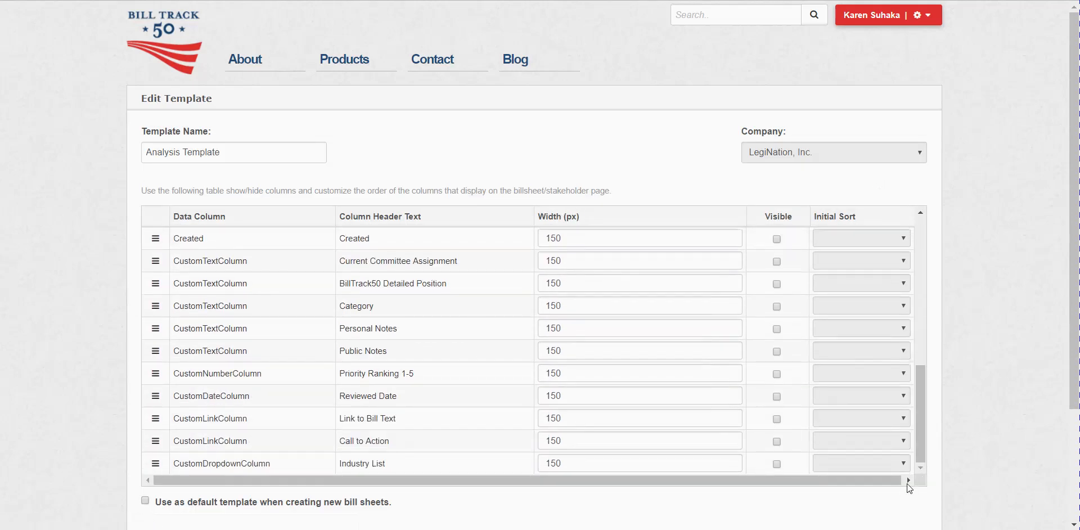
left_click(776, 441)
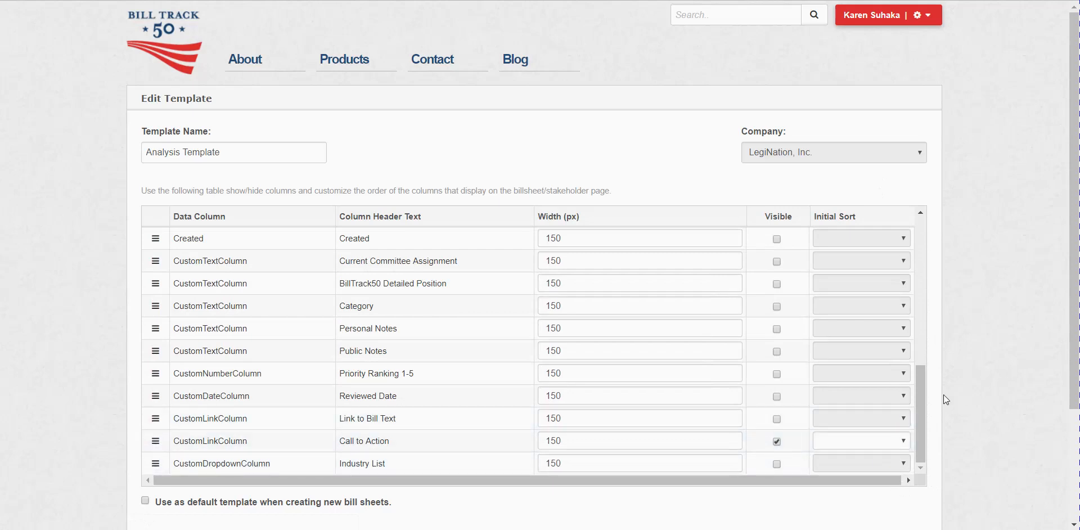
scroll(956, 394, "down", 3)
scroll(426, 268, "up", 5)
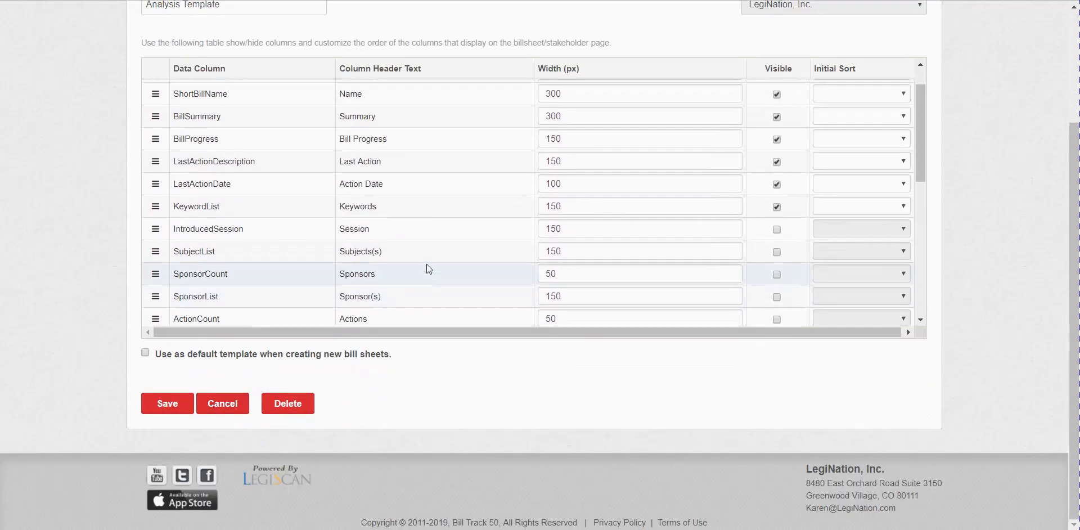
scroll(426, 265, "up", 2)
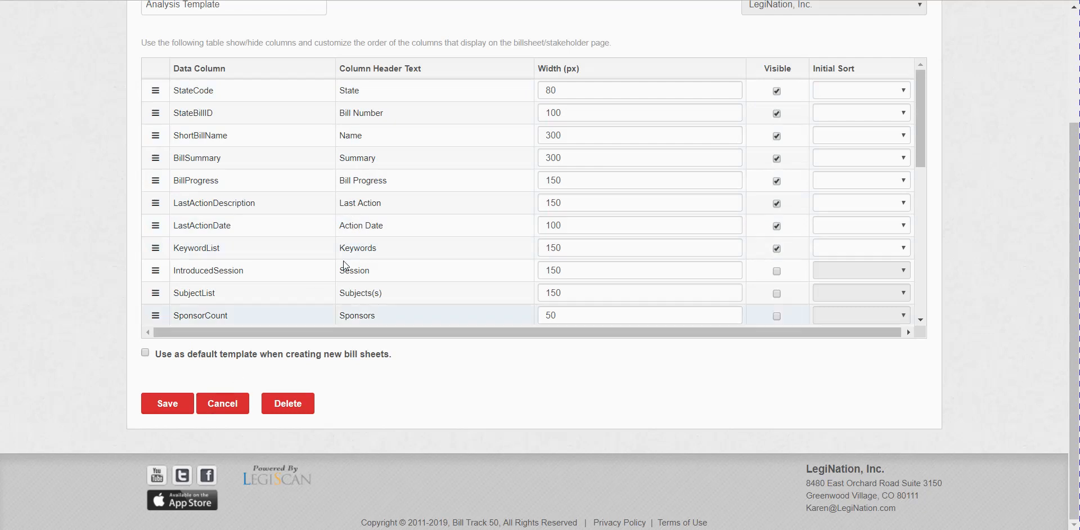
left_click(167, 406)
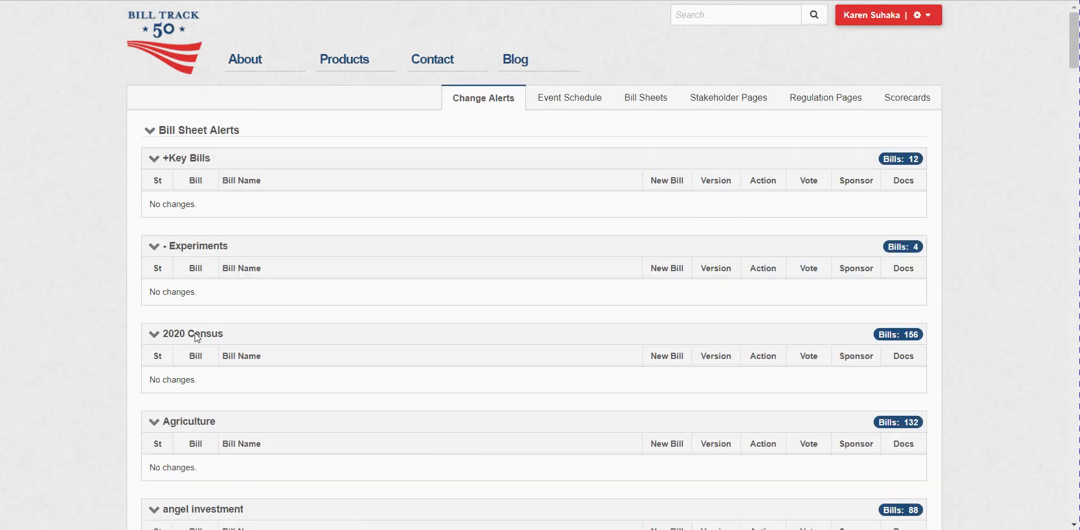
Step: Set the grid template of the 2020 Census bill sheet to Analysis Template and save the sheet properties
left_click(190, 335)
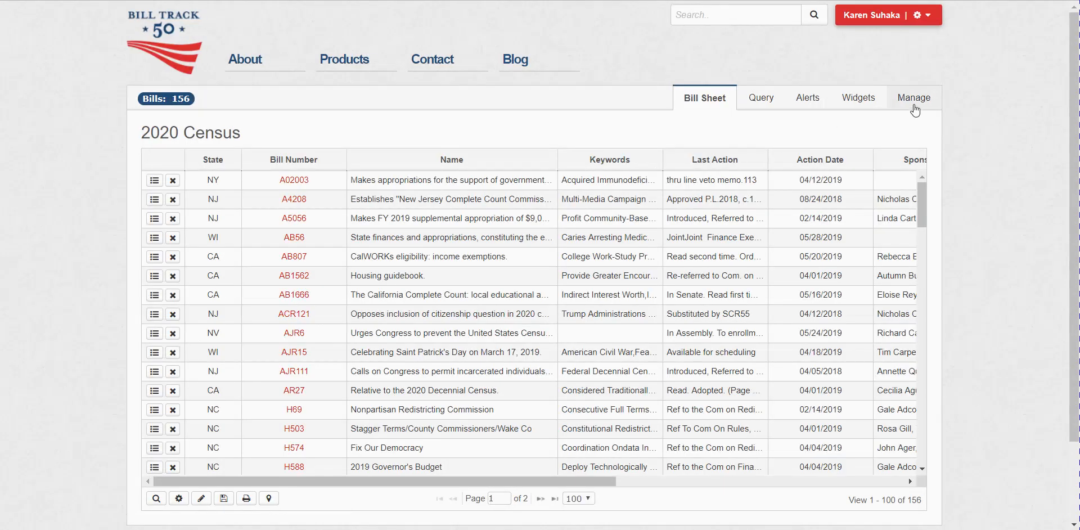
left_click(913, 106)
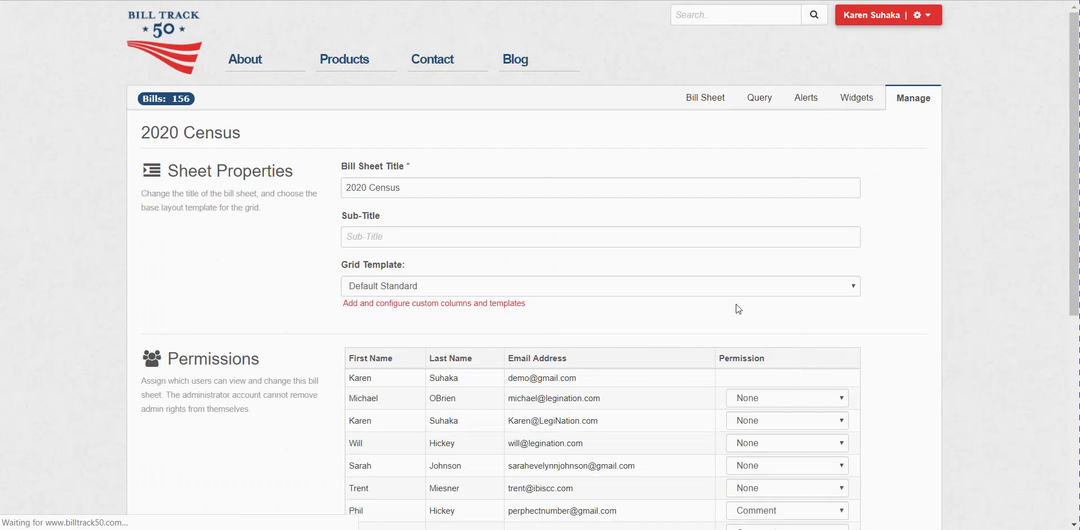
left_click(613, 292)
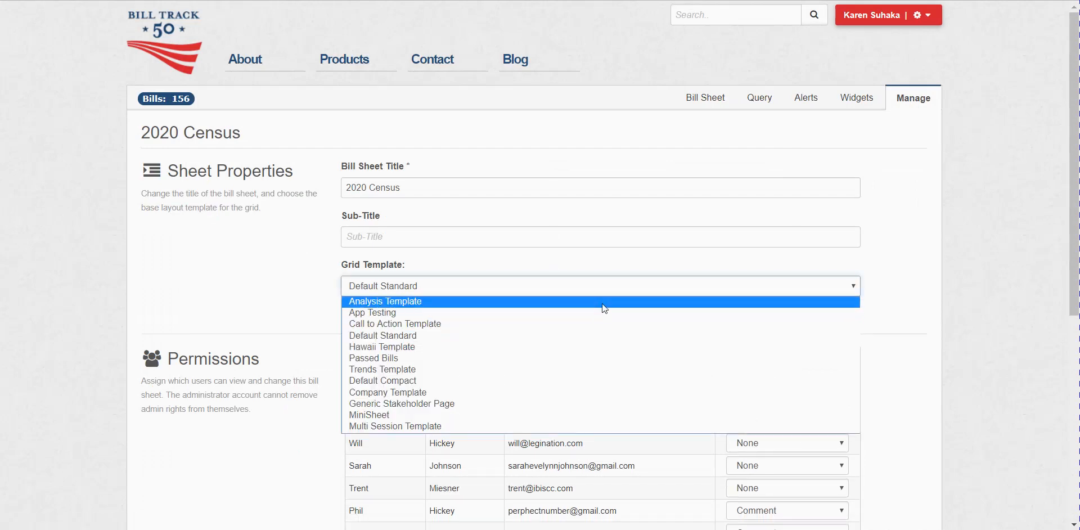
left_click(602, 303)
scroll(245, 292, "down", 5)
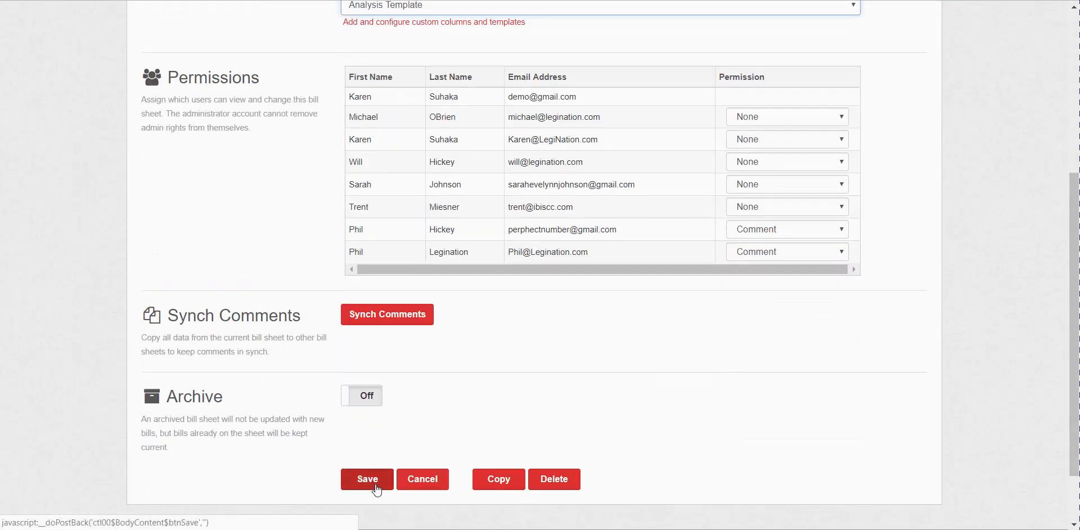
left_click(367, 479)
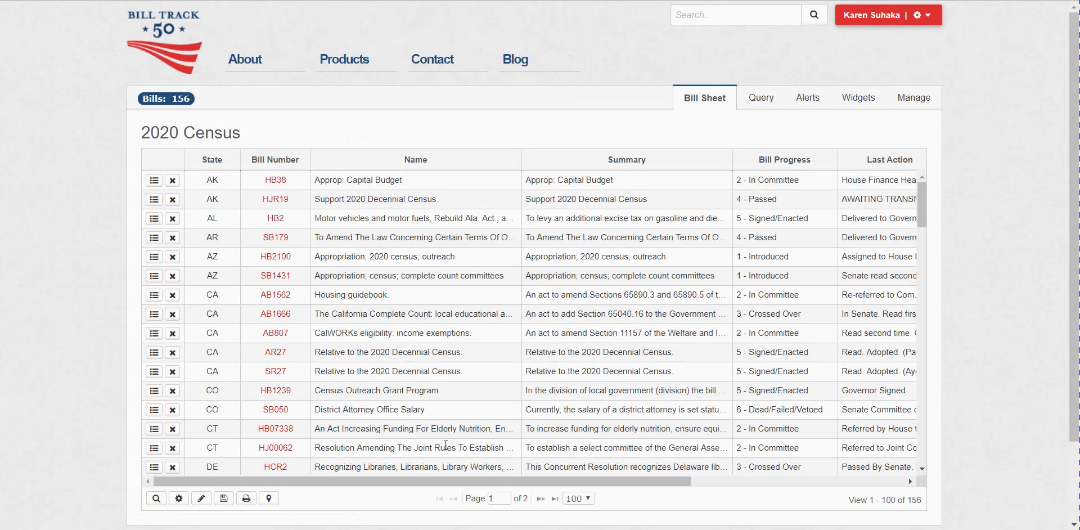
left_click_drag(429, 481, 775, 494)
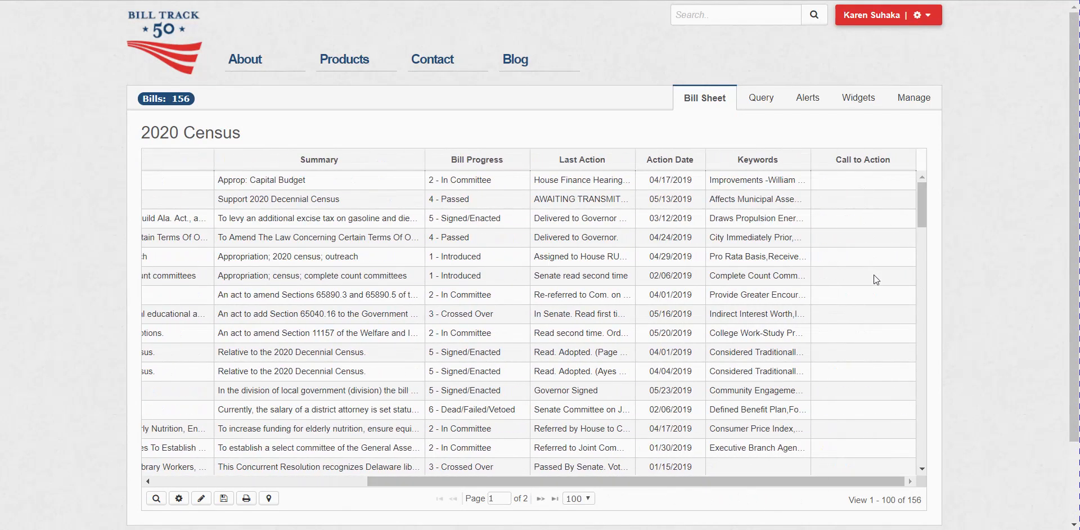
left_click_drag(835, 481, 528, 496)
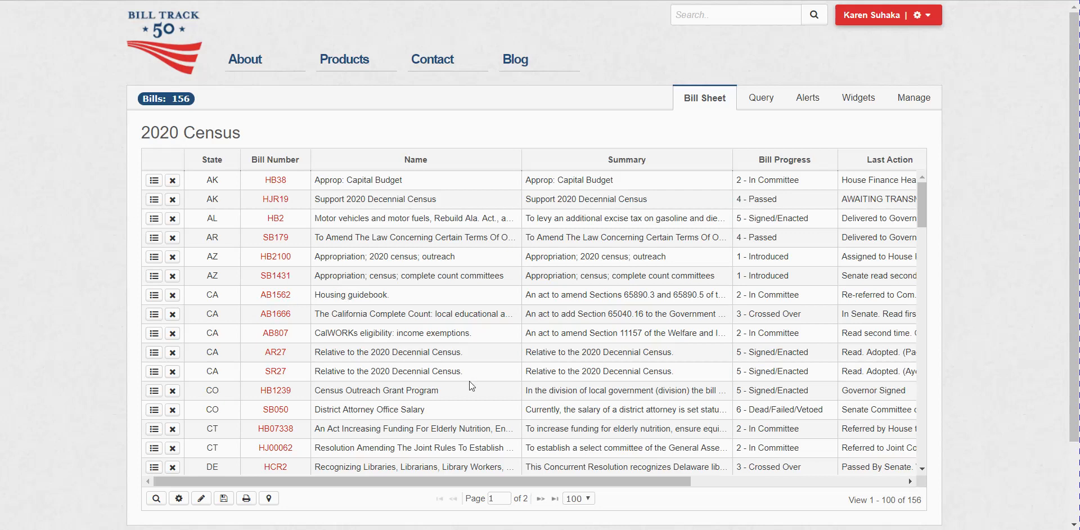
left_click_drag(493, 478, 822, 483)
double_click(829, 298)
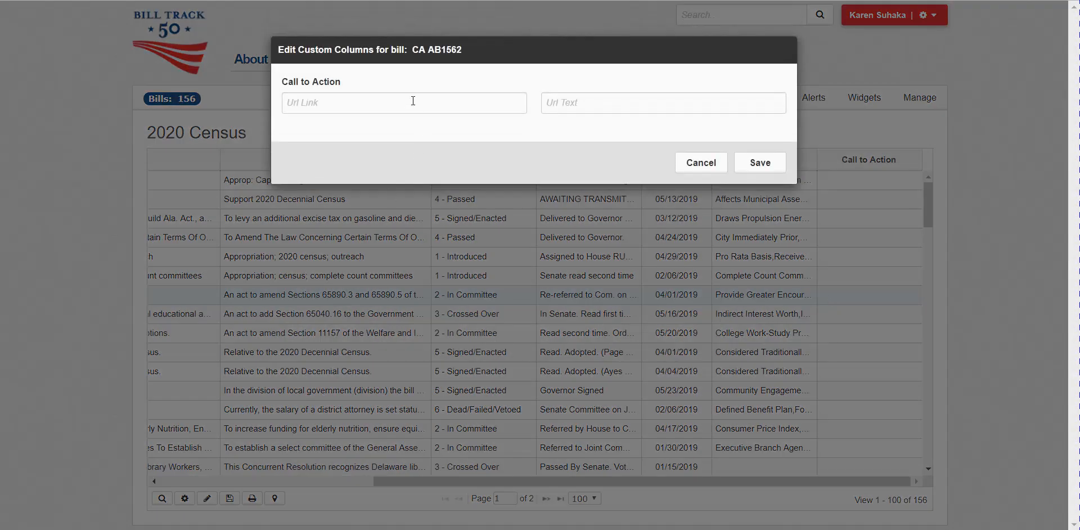
left_click(413, 101)
type("www.")
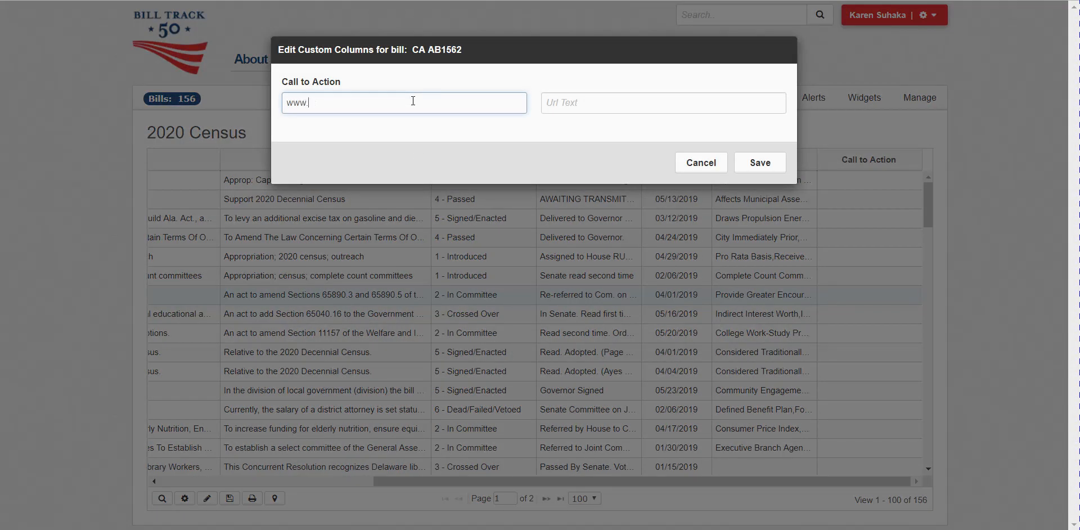
type("billtrack50.com")
key("Tab")
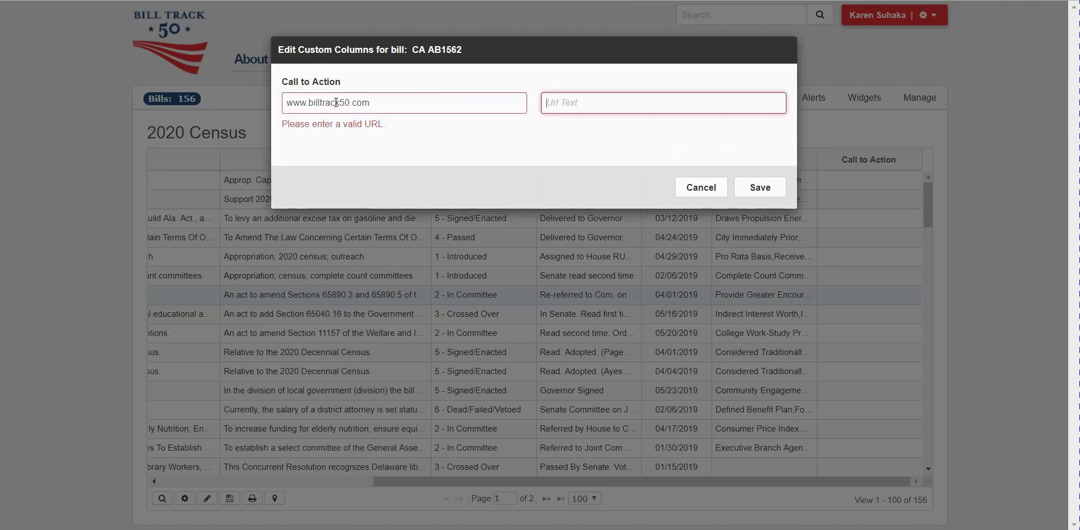
left_click(285, 102)
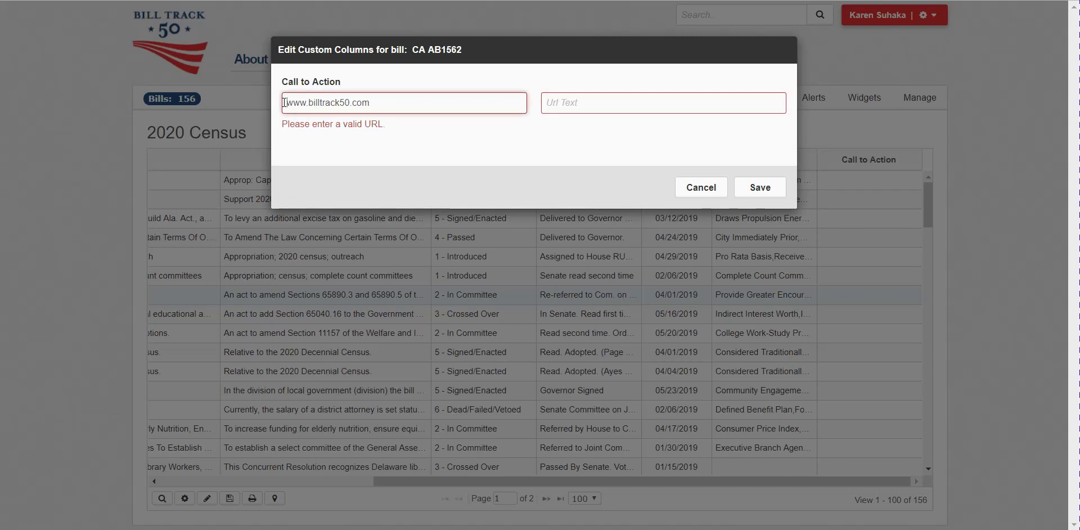
type("https://")
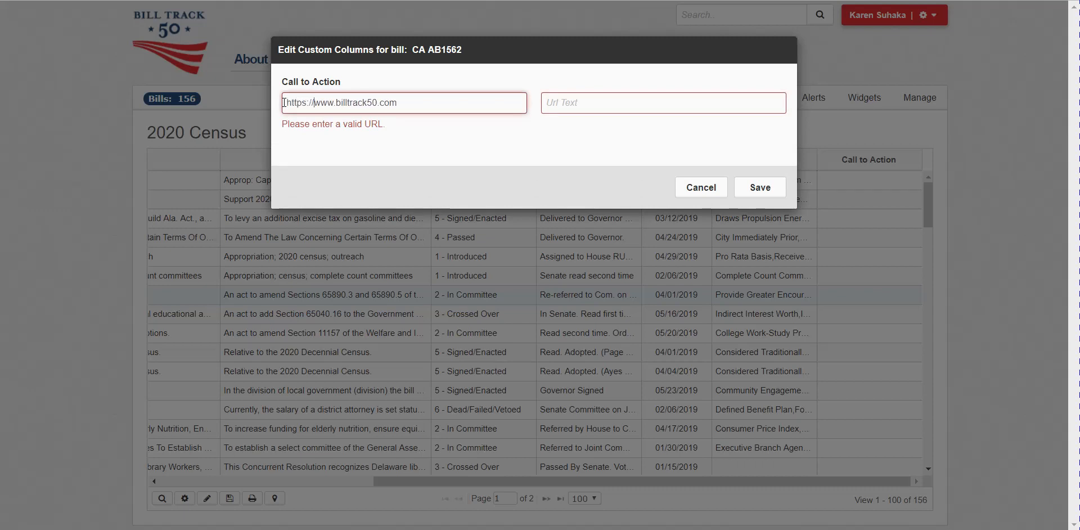
Step: Set the link's display text to "Great site to read more and educate yourself" and save the bill's custom column
left_click(601, 107)
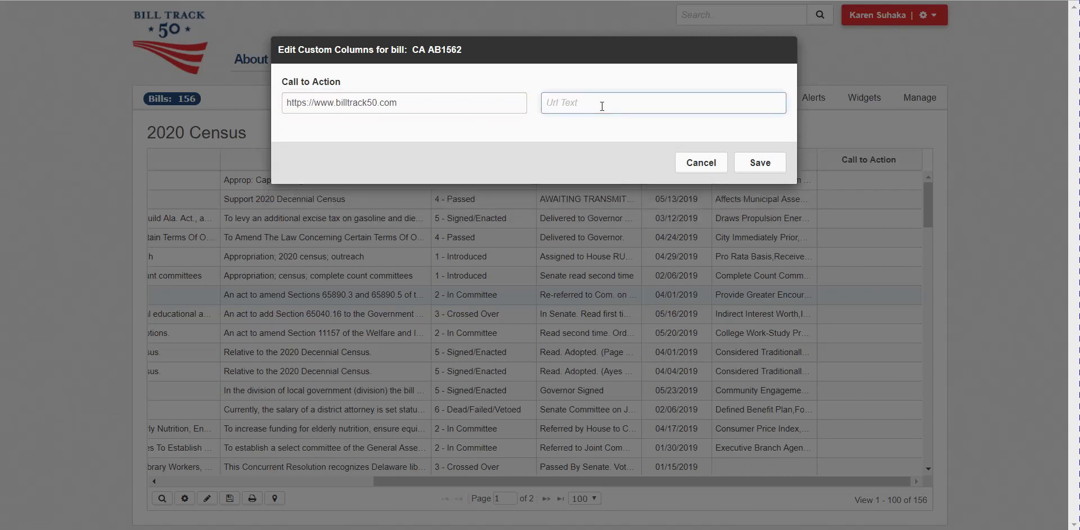
type("Great site to read more and educat")
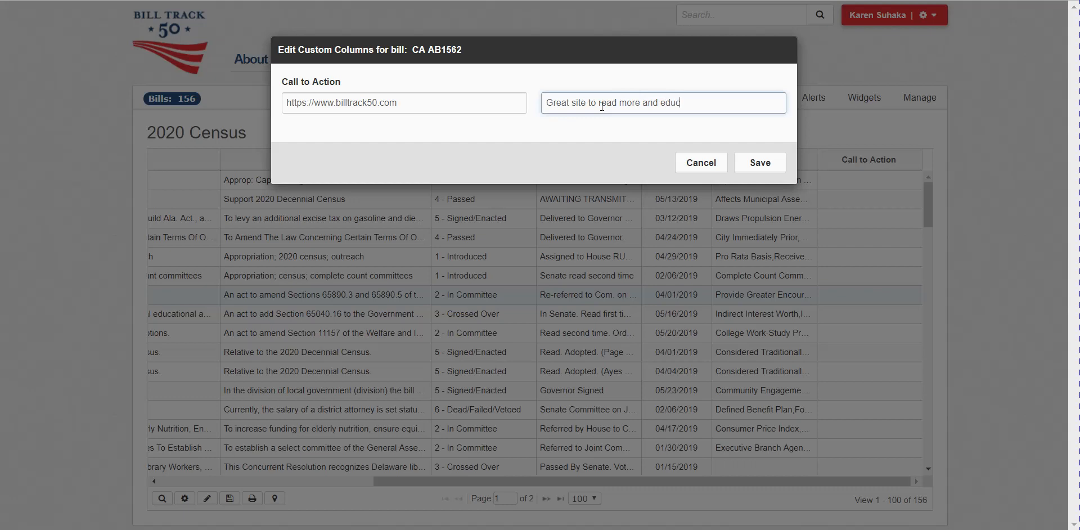
type("e yourself")
left_click(748, 166)
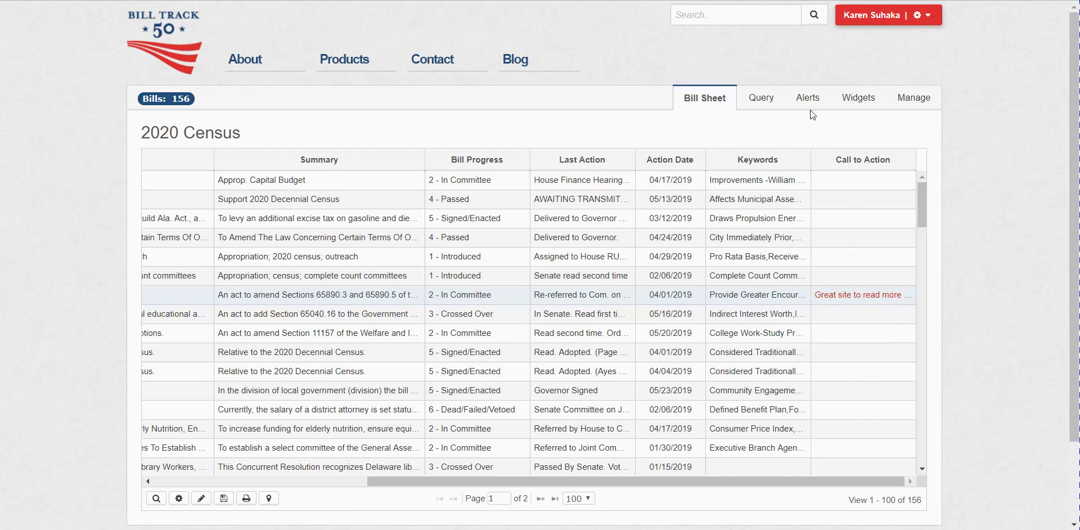
Step: Choose the map widget for the 2020 Census sheet, set its grid template to Call to Action Template, and test the settings
left_click(855, 101)
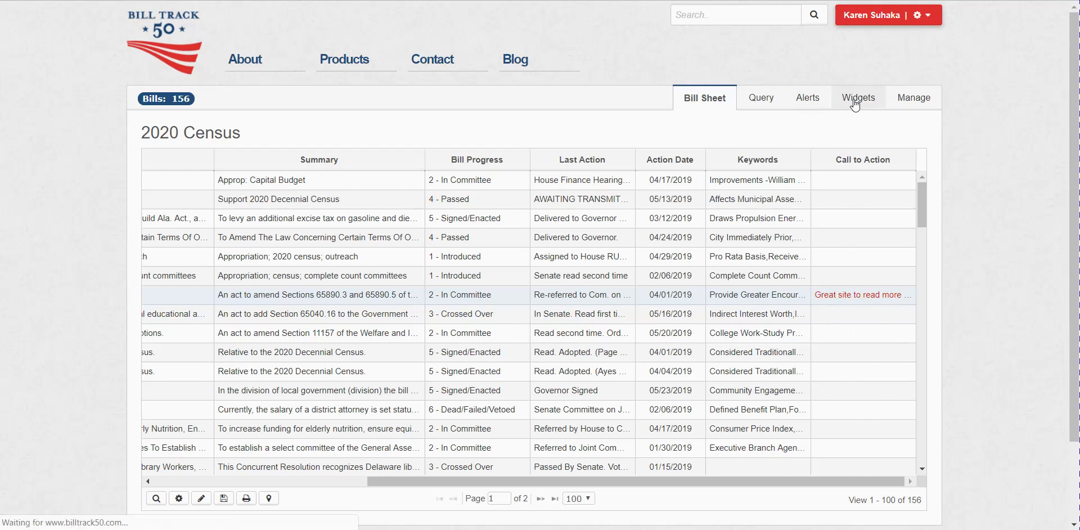
left_click(881, 133)
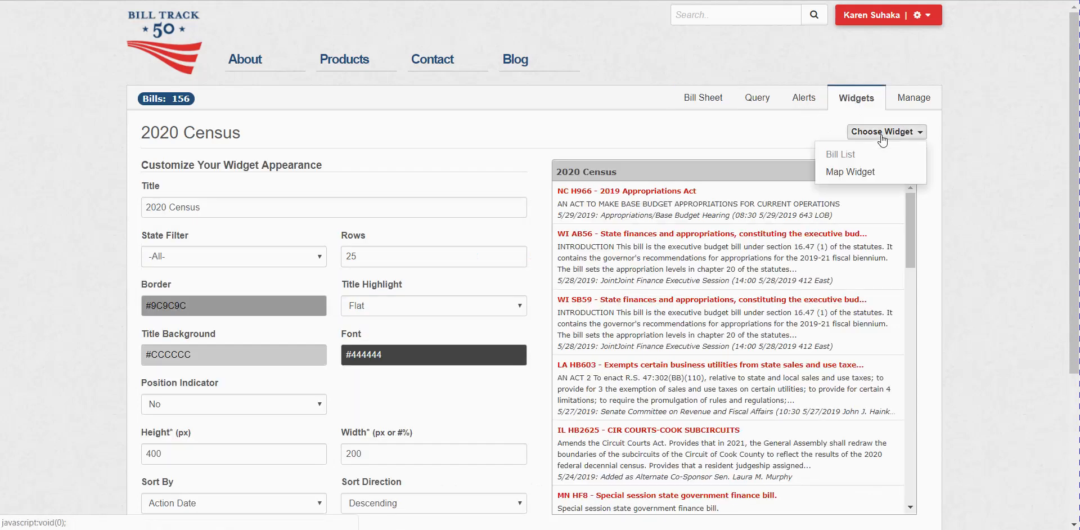
left_click(851, 171)
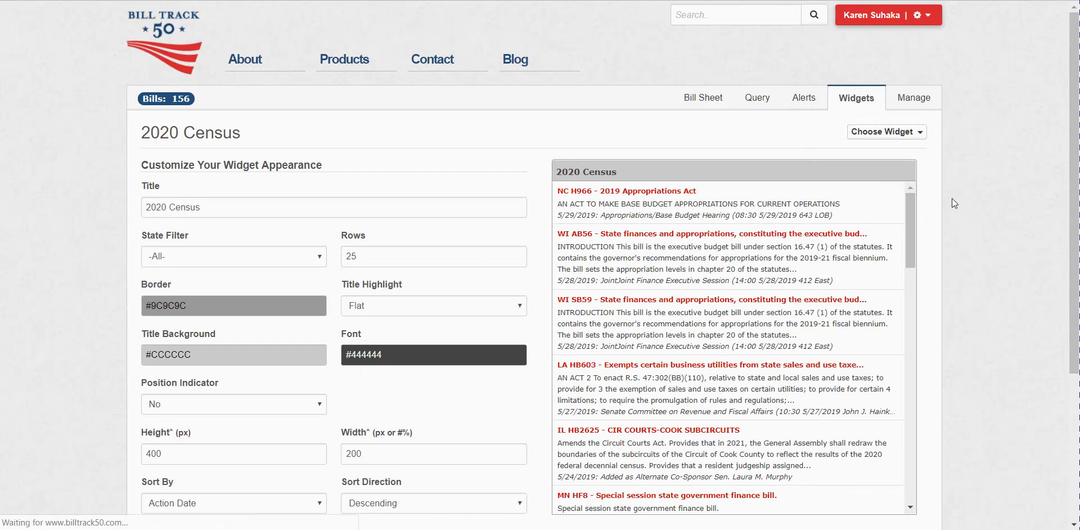
scroll(859, 238, "down", 1)
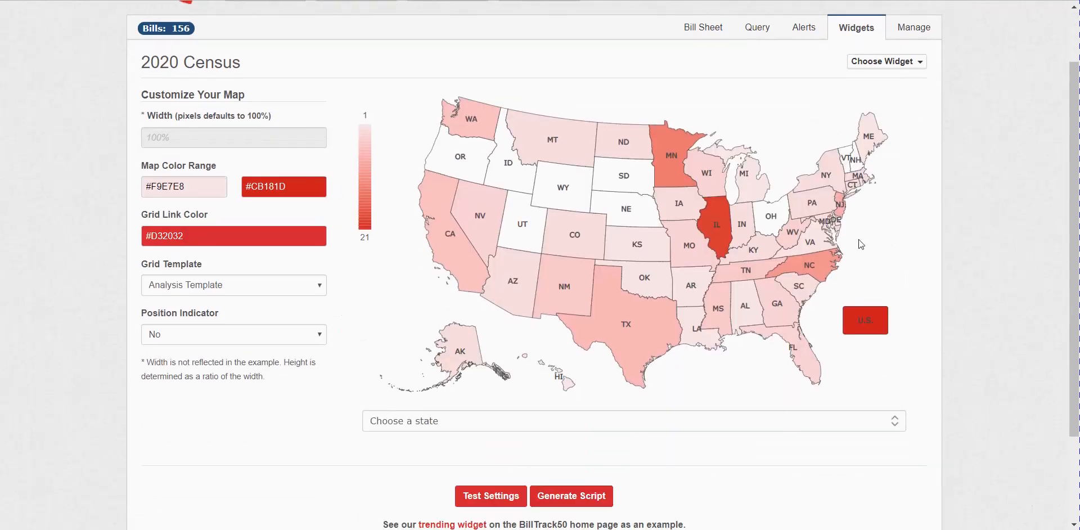
left_click(182, 289)
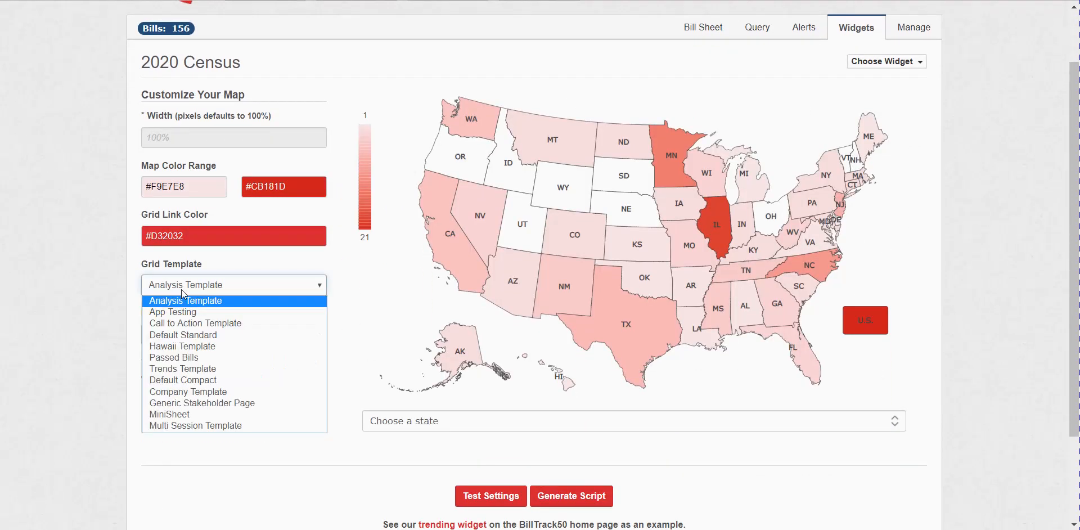
left_click(180, 322)
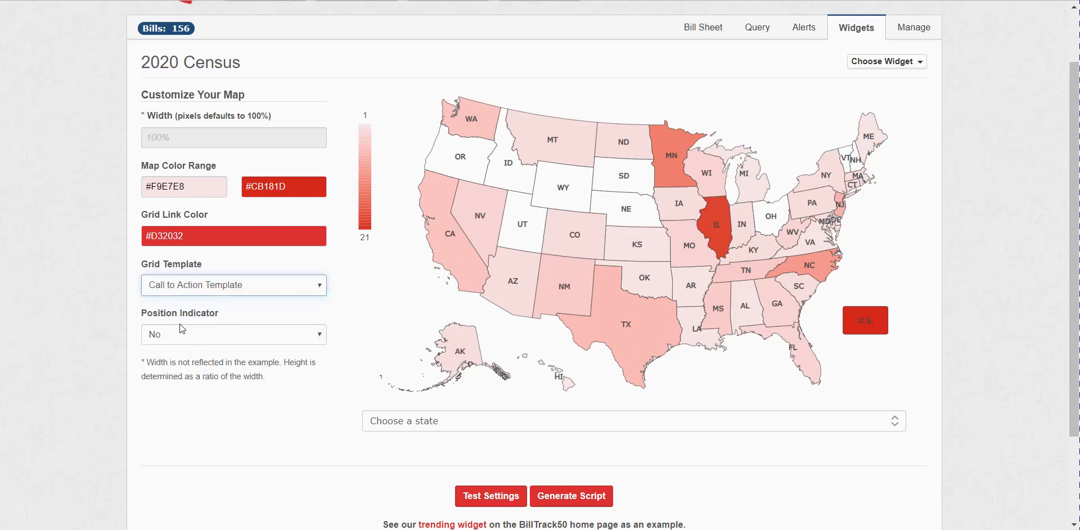
left_click(478, 496)
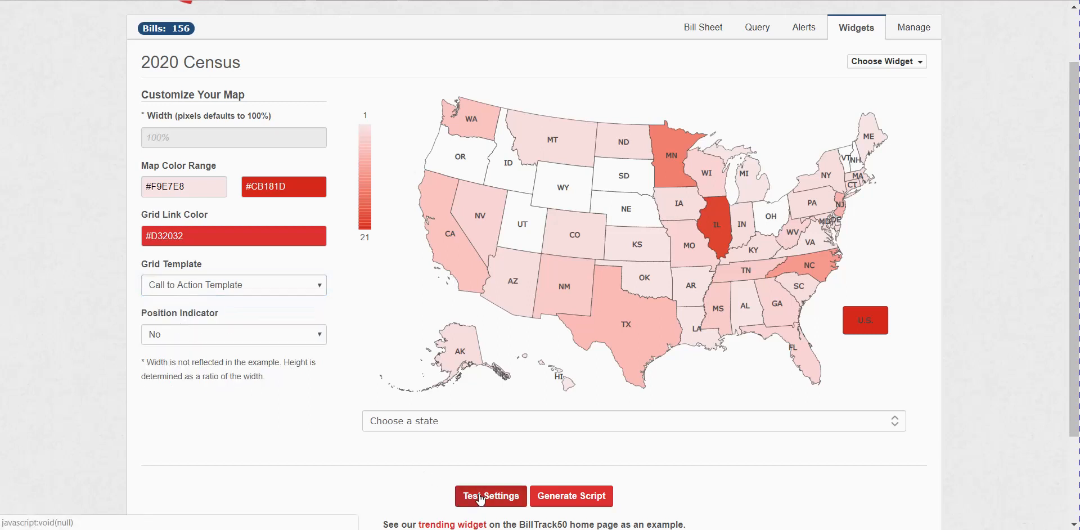
Step: View California's bills from the widget map and follow the Call to Action link of AB1562
mouse_move(446, 236)
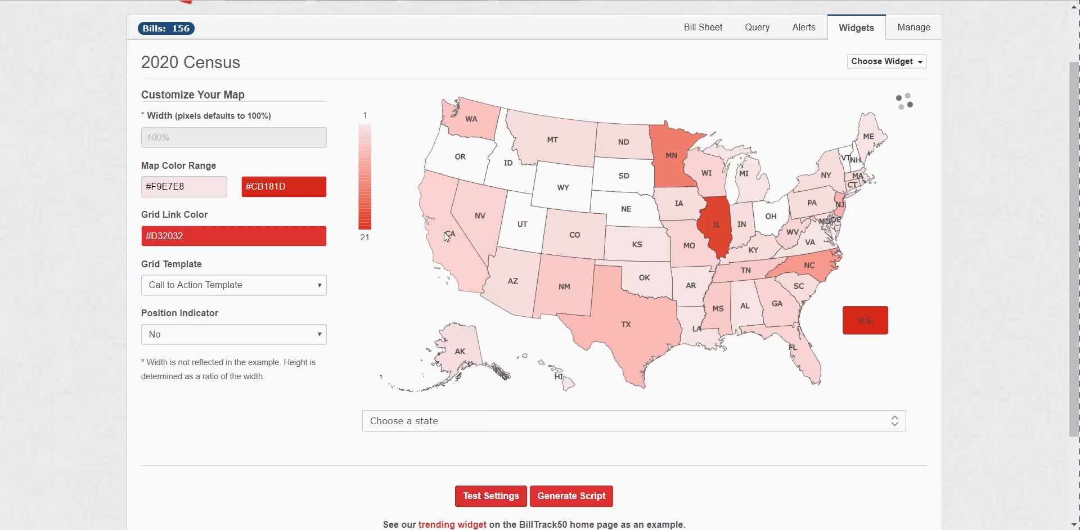
left_click(443, 232)
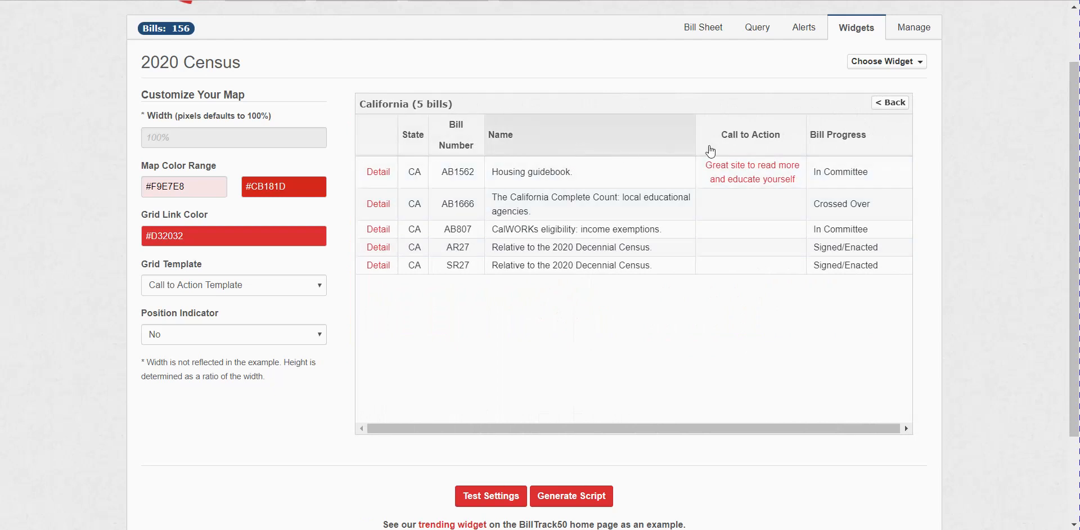
left_click(743, 179)
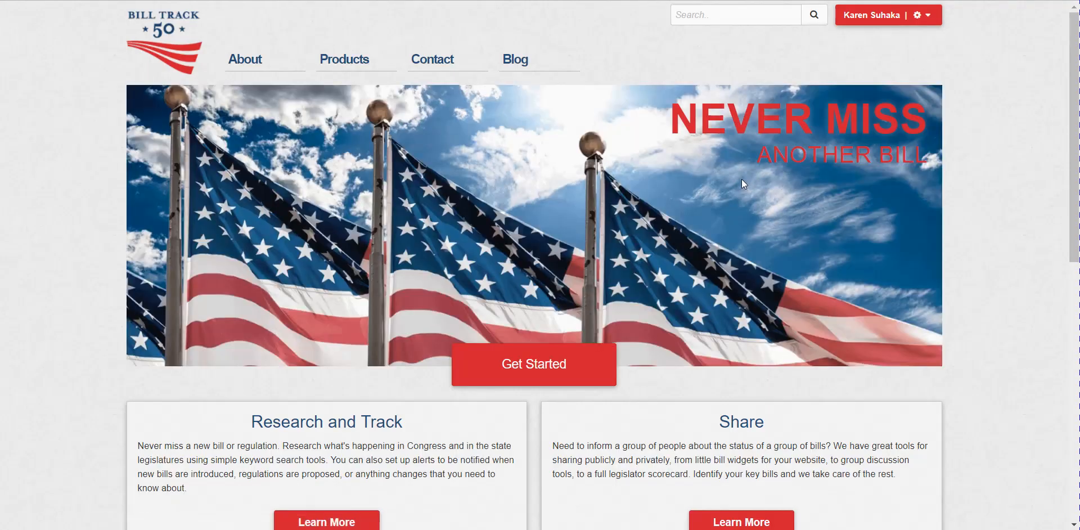
Step: Open the management settings of the 2020 Census stakeholder page
left_click(156, 42)
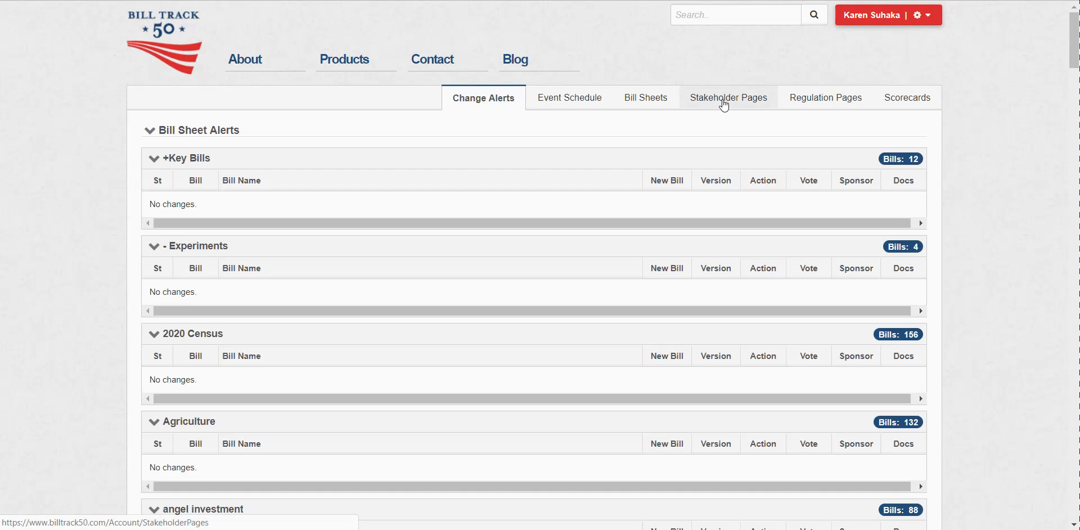
left_click(724, 102)
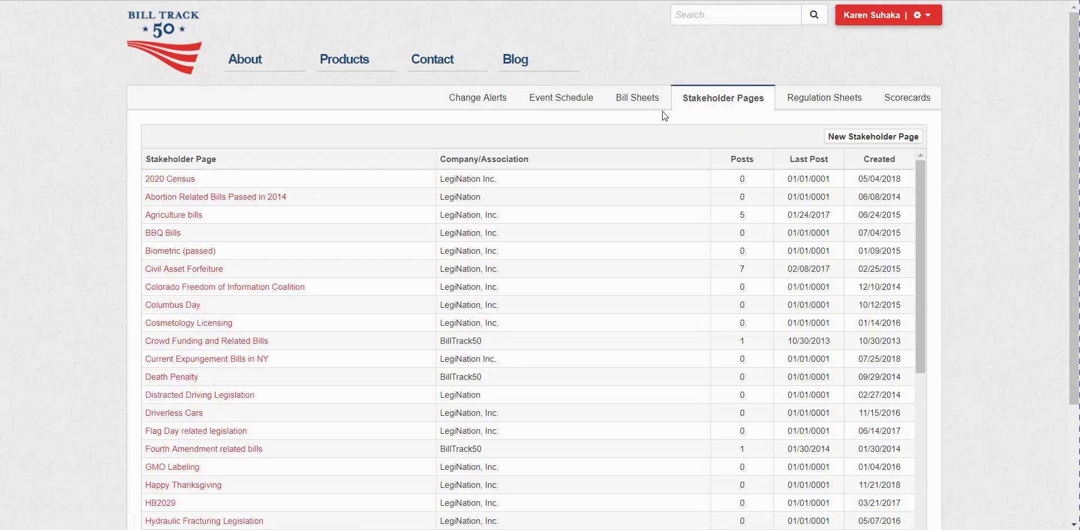
left_click(247, 180)
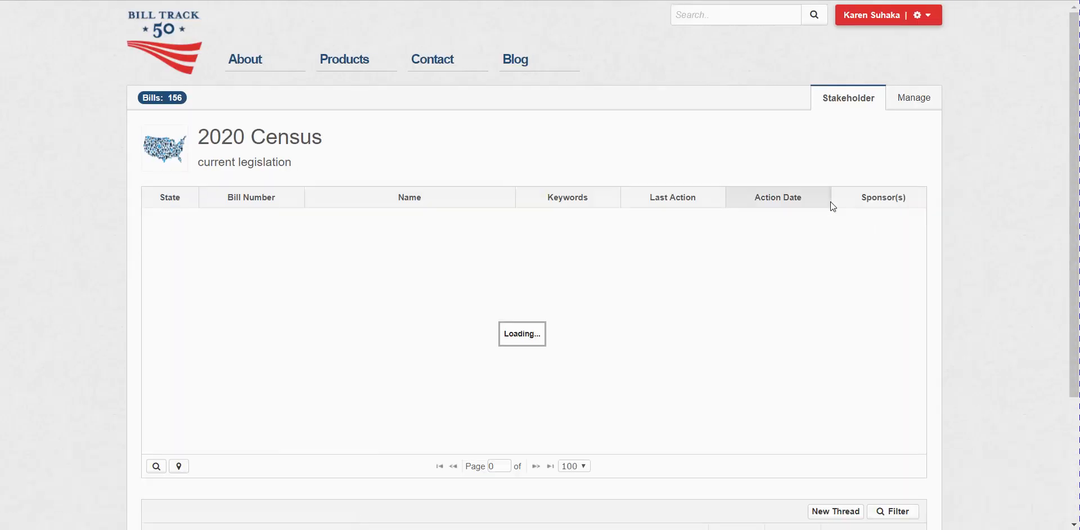
left_click(913, 102)
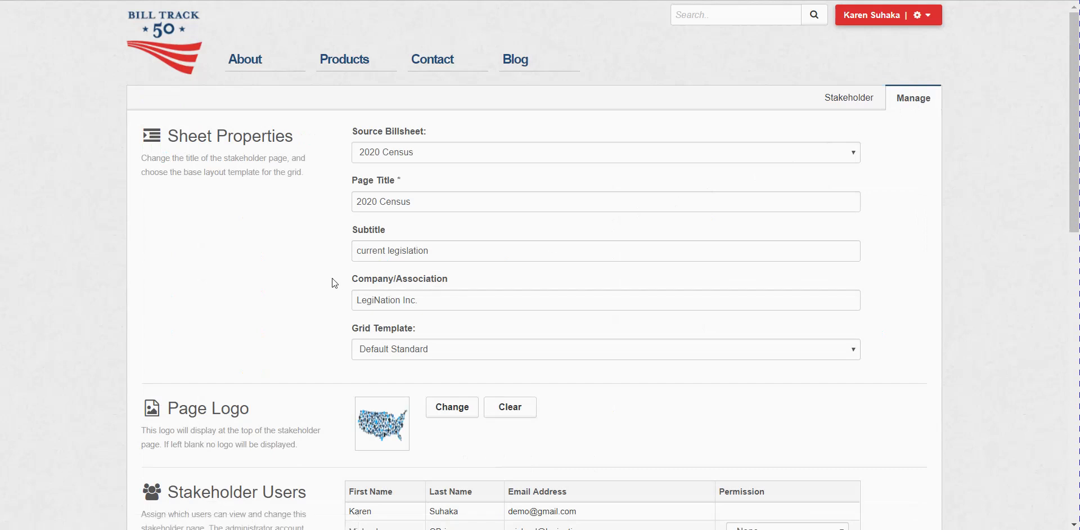
Step: Set the stakeholder page's grid template to Call to Action Template and save the page settings
scroll(337, 264, "down", 1)
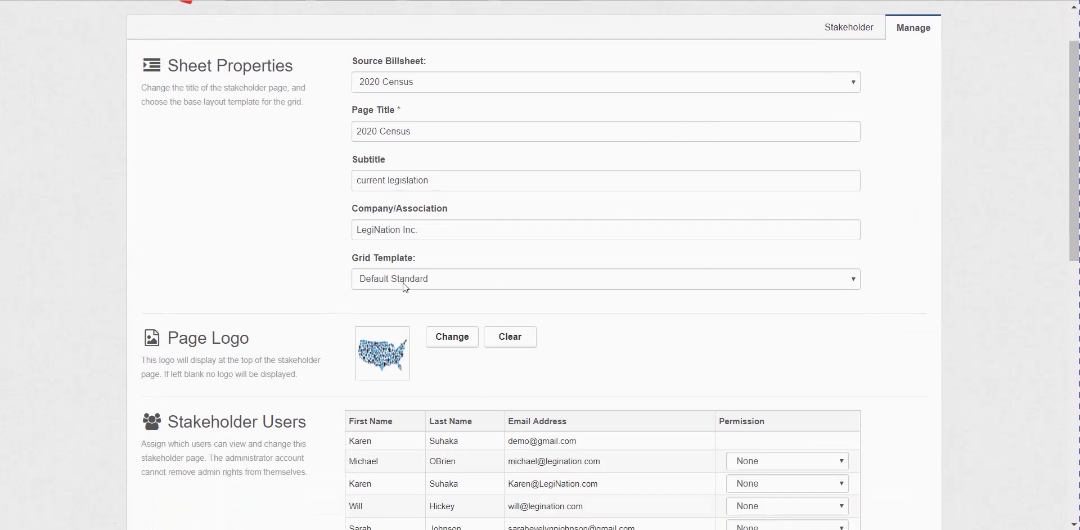
scroll(285, 269, "down", 2)
left_click(436, 137)
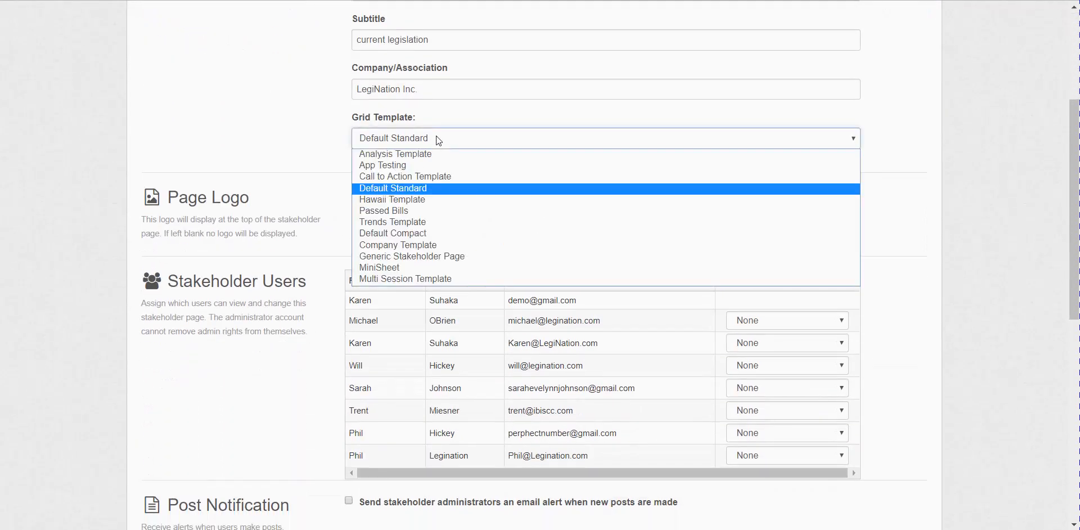
left_click(422, 176)
scroll(298, 228, "down", 7)
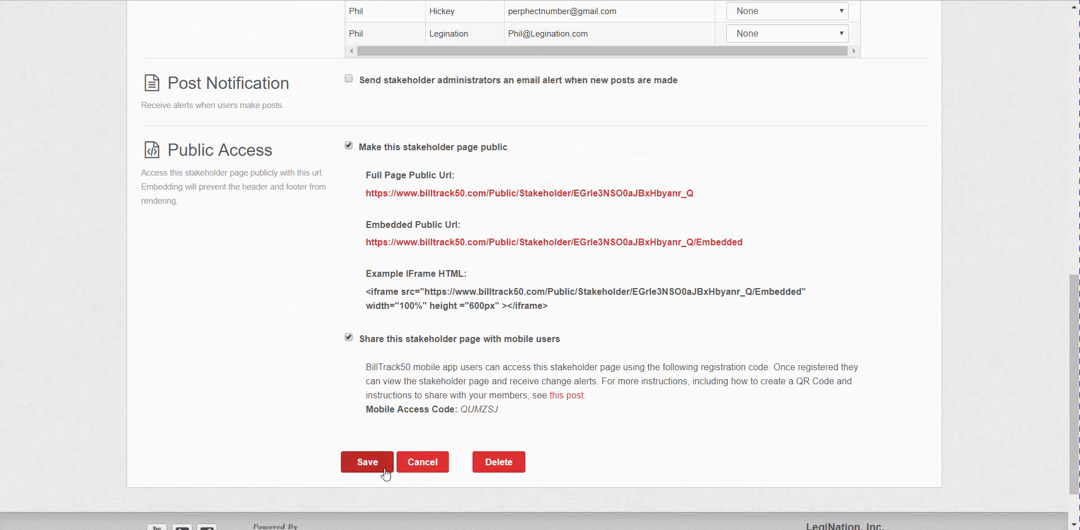
left_click(374, 469)
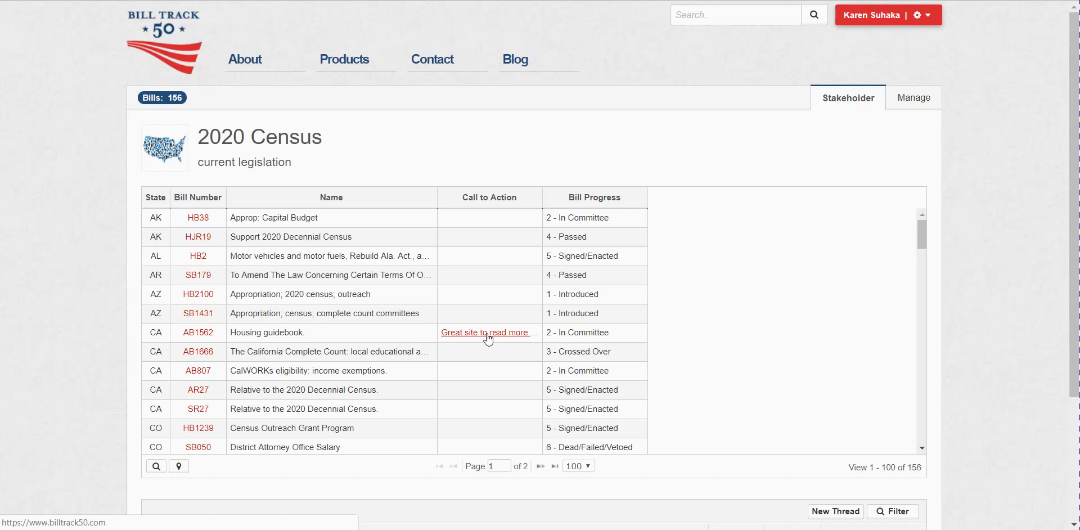
Step: Edit the Call to Action Template to set the Call to Action column width to 300 px, and save the template
left_click(925, 15)
left_click(821, 105)
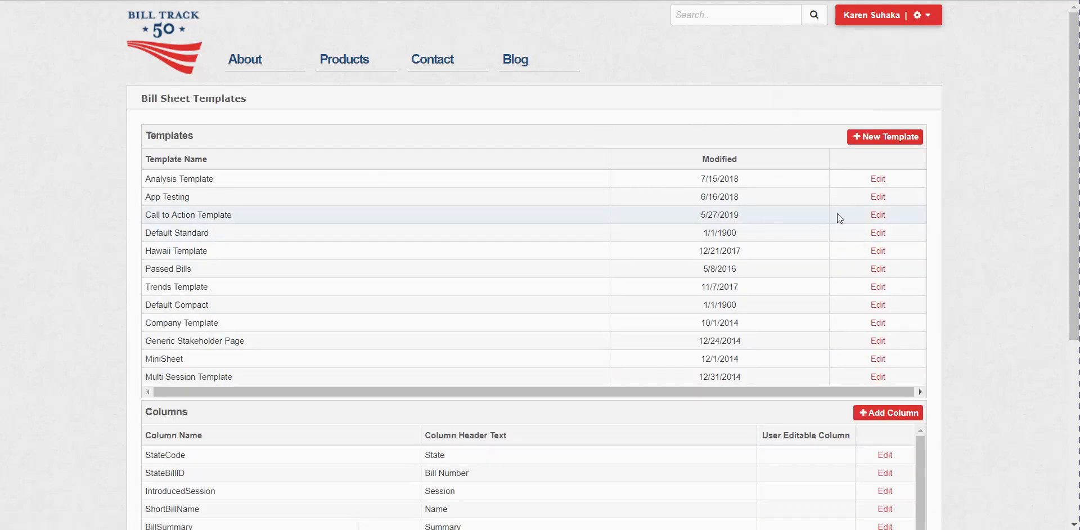
left_click(876, 215)
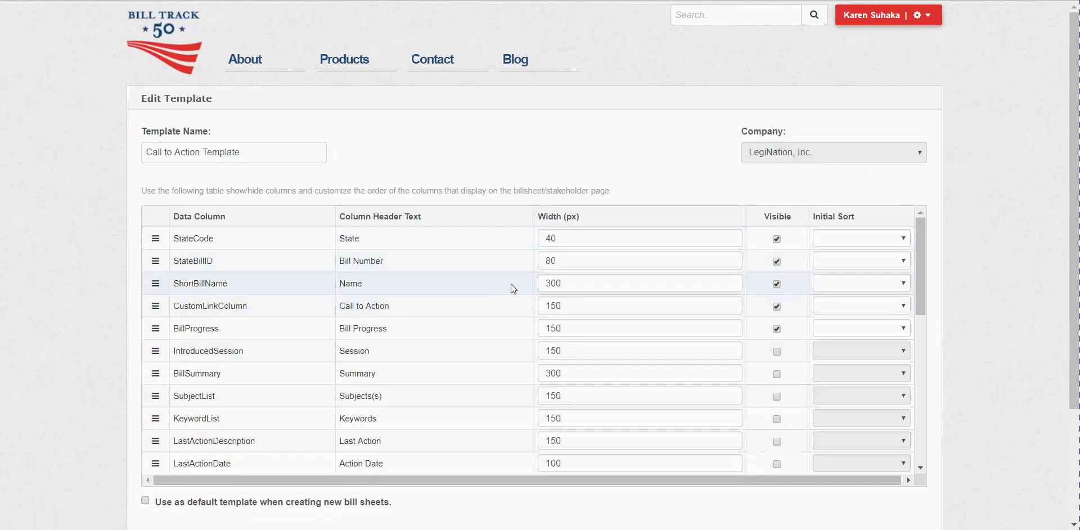
left_click_drag(573, 306, 534, 311)
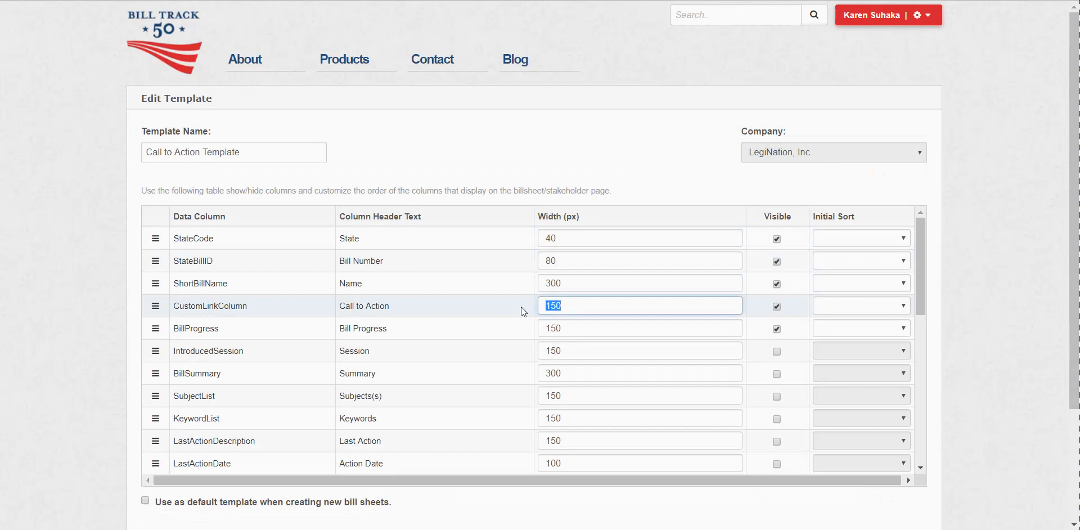
type("300")
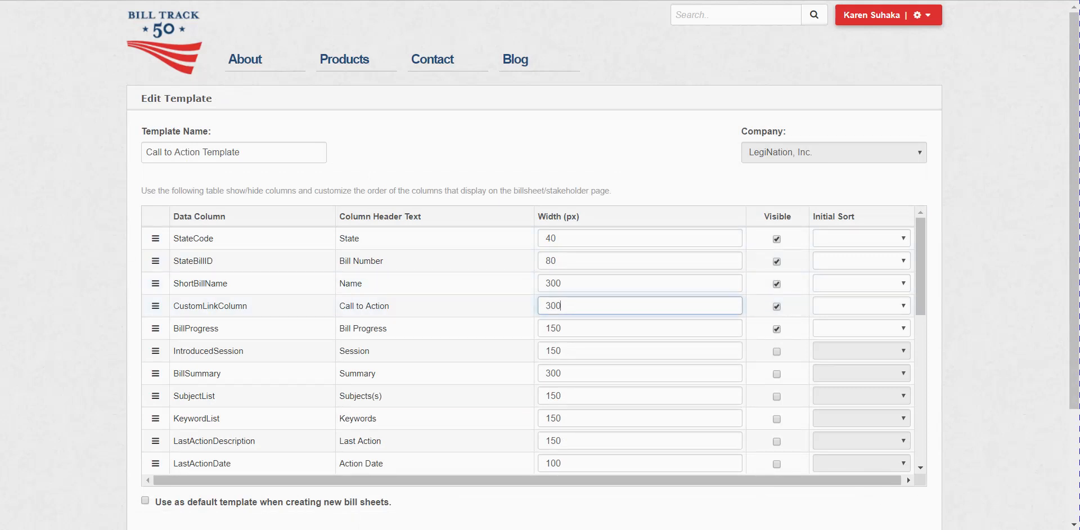
scroll(34, 326, "down", 5)
left_click(169, 406)
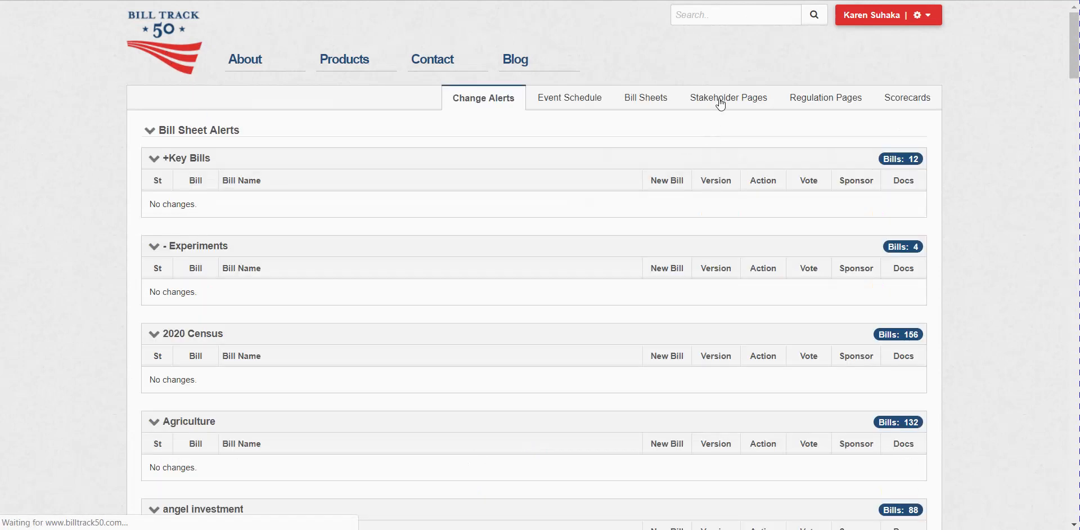
Step: Reopen the 2020 Census stakeholder page to check the width of its Call to Action column
left_click(720, 101)
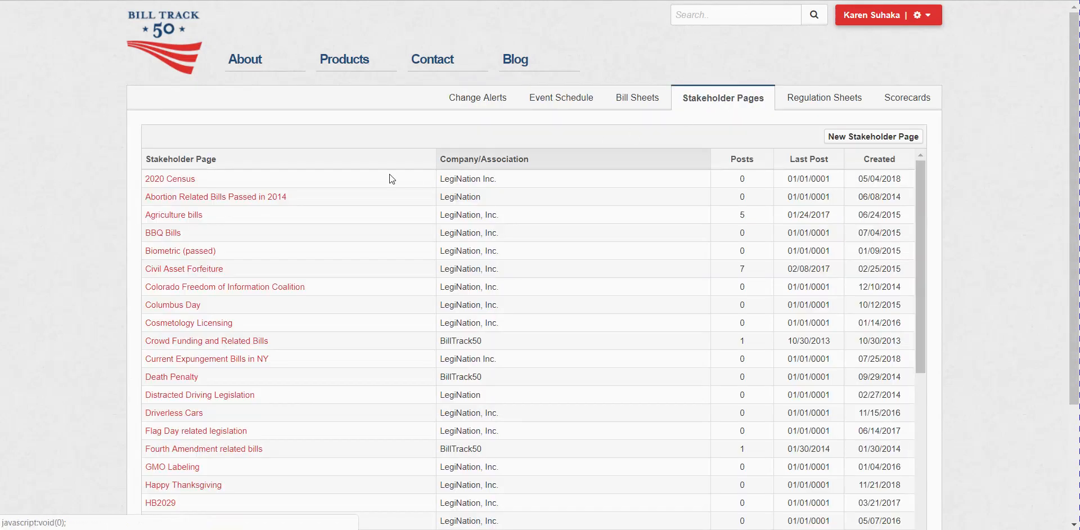
left_click(170, 178)
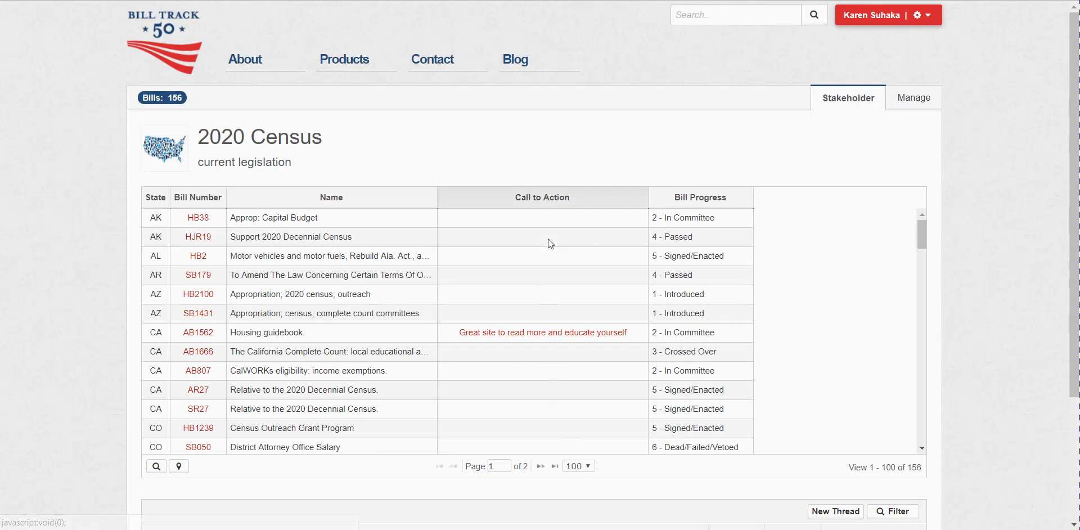
Step: Examine the public access options in the stakeholder page's management settings and select the whole example iframe HTML code
left_click(915, 105)
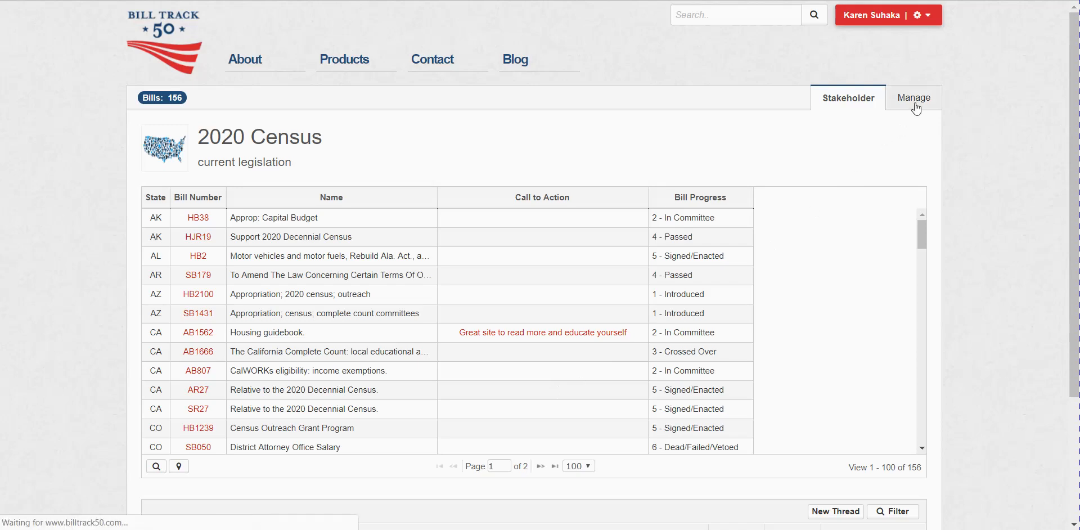
scroll(954, 237, "down", 5)
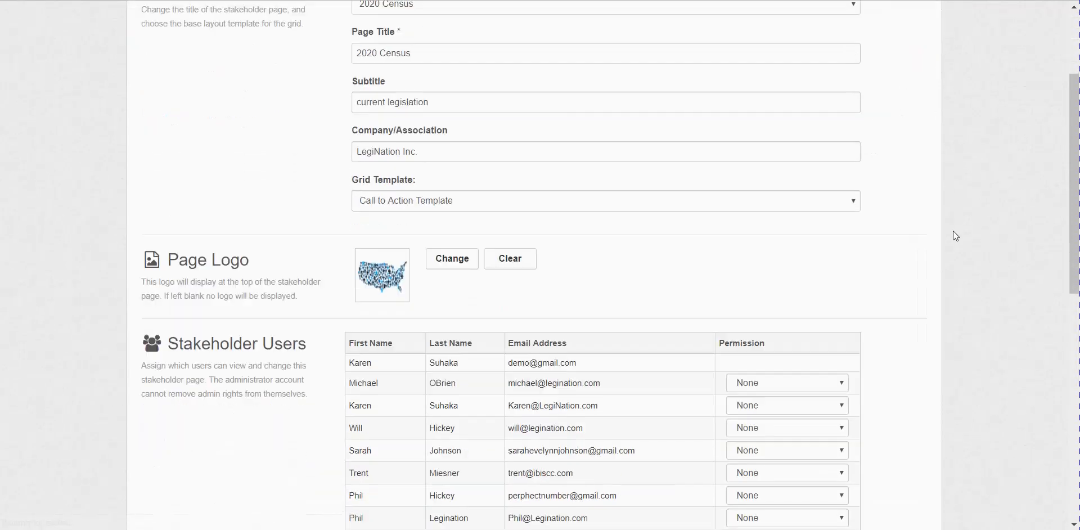
scroll(953, 235, "down", 2)
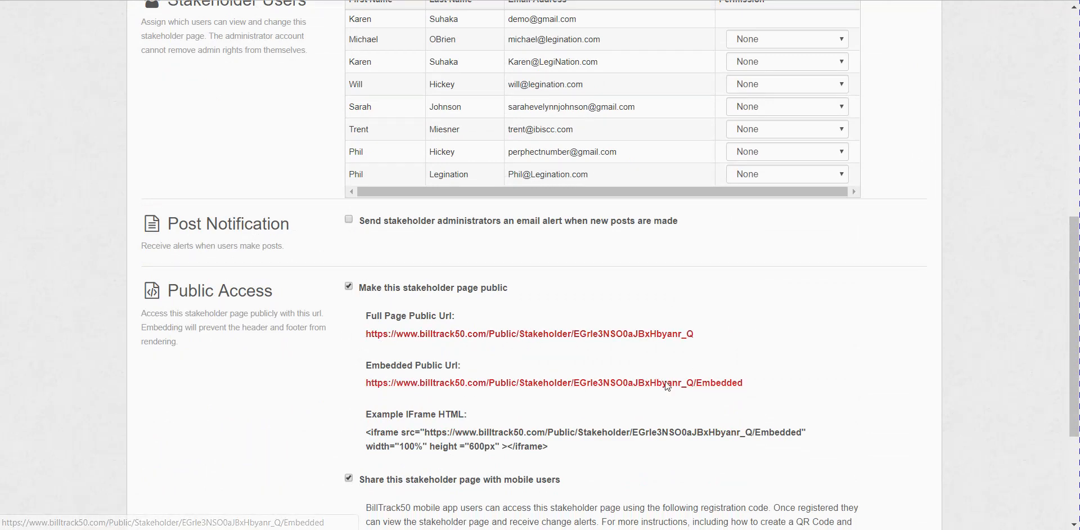
left_click_drag(548, 446, 329, 428)
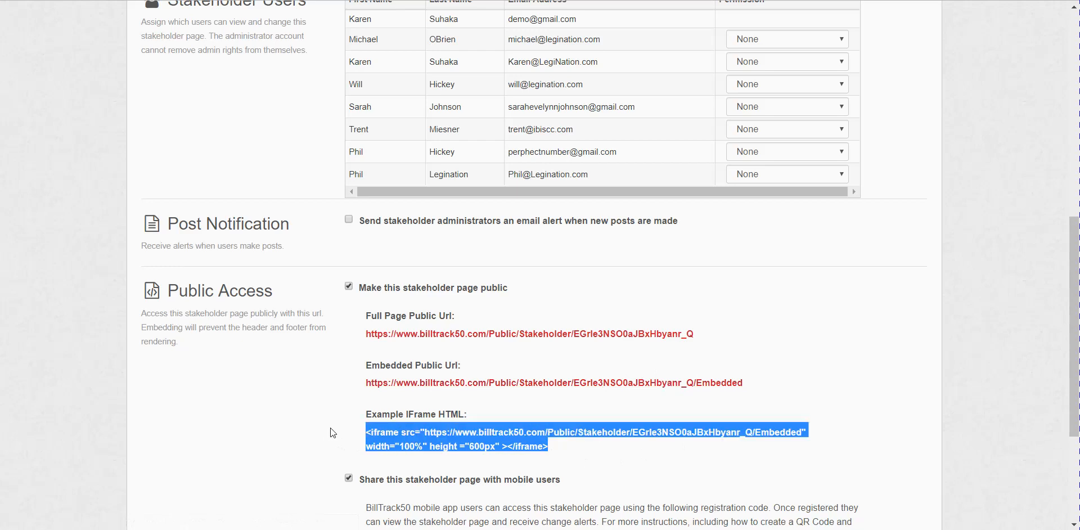
Step: Return from the management settings to the 2020 Census stakeholder page's bill grid
scroll(929, 288, "up", 2)
scroll(929, 287, "up", 7)
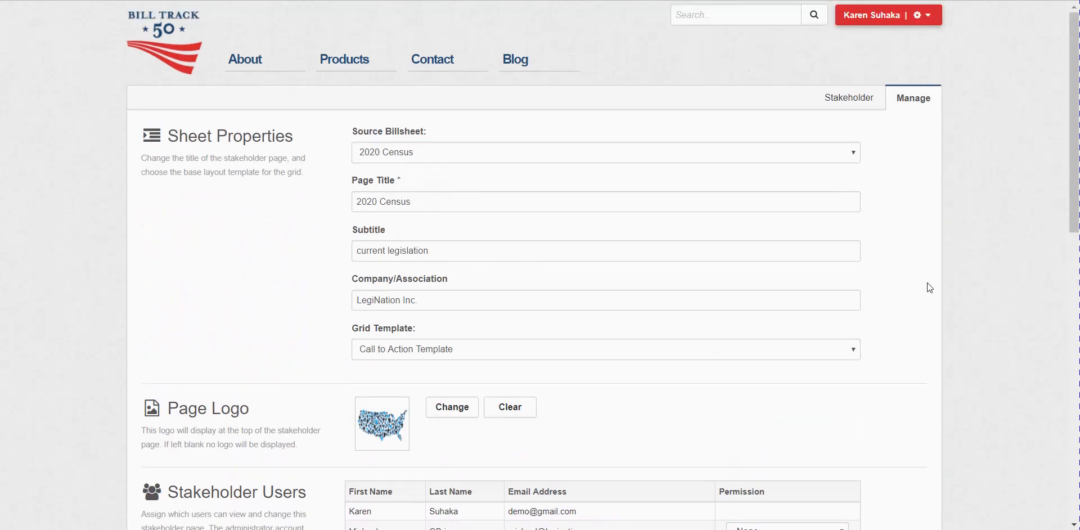
left_click(849, 99)
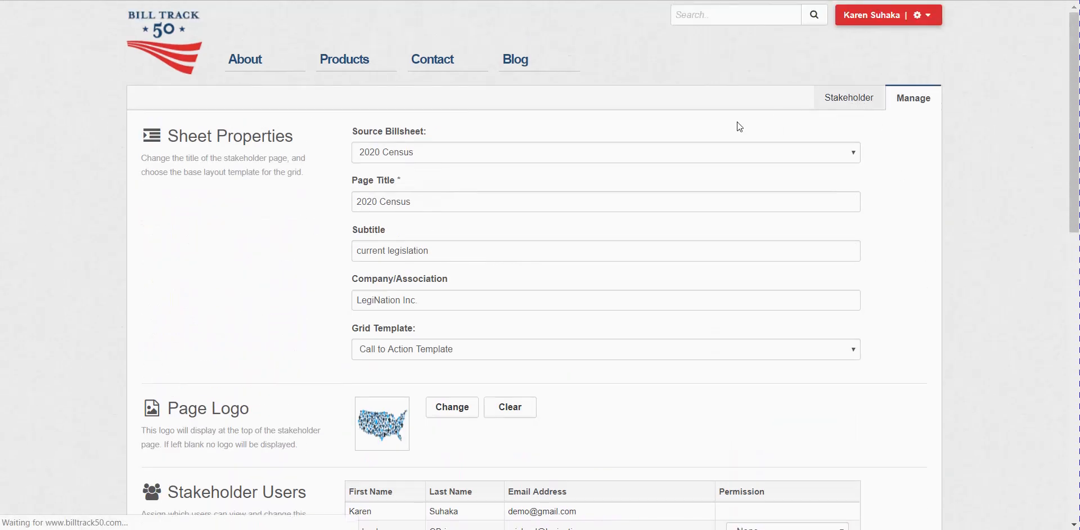